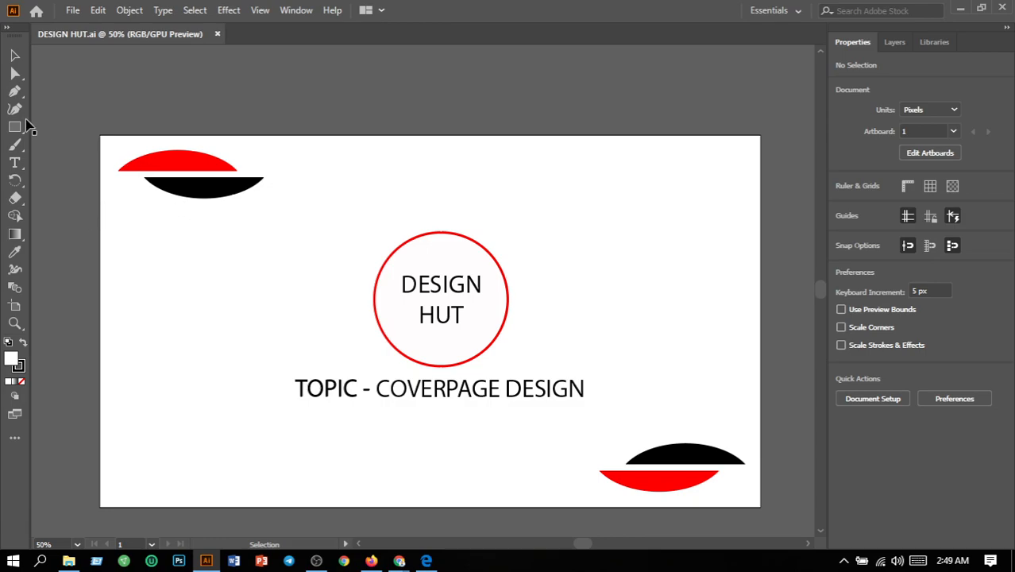
Change the fill of both black arc shapes in the opposite corners of the artboard to yellow (#F9E606)
left_click(13, 57)
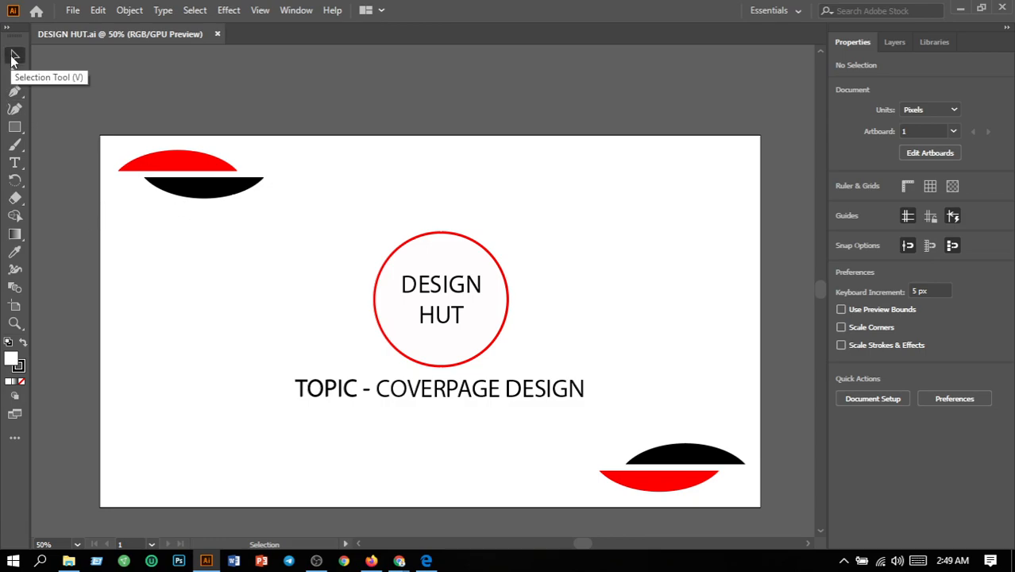
left_click(191, 188)
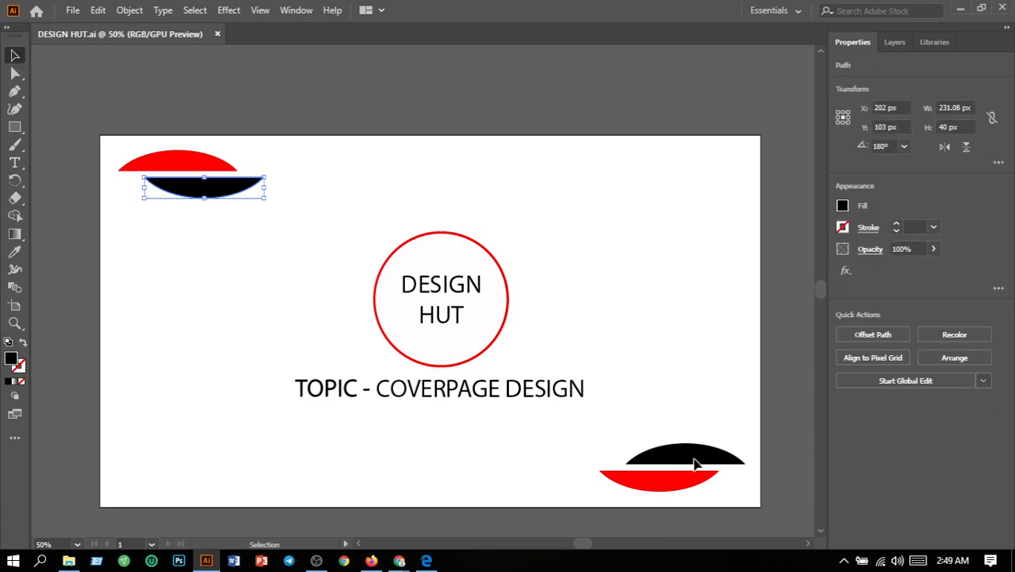
left_click(693, 463)
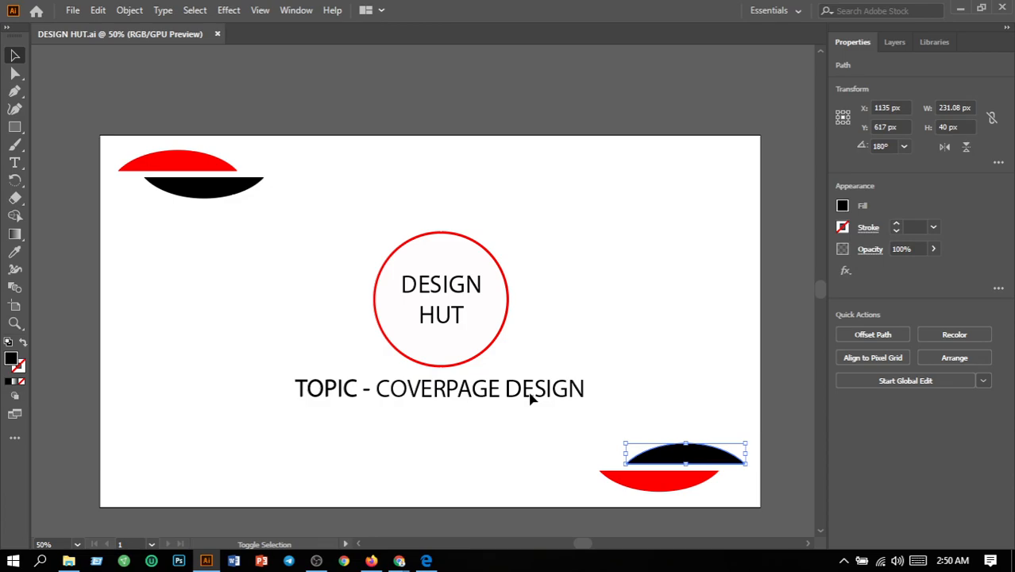
left_click(197, 194, "shift")
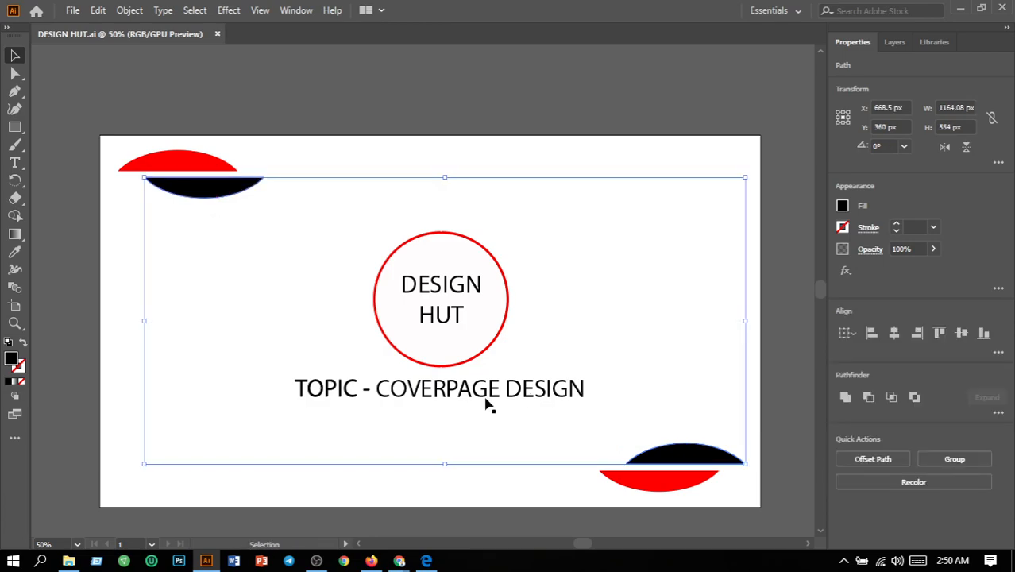
double_click(11, 359)
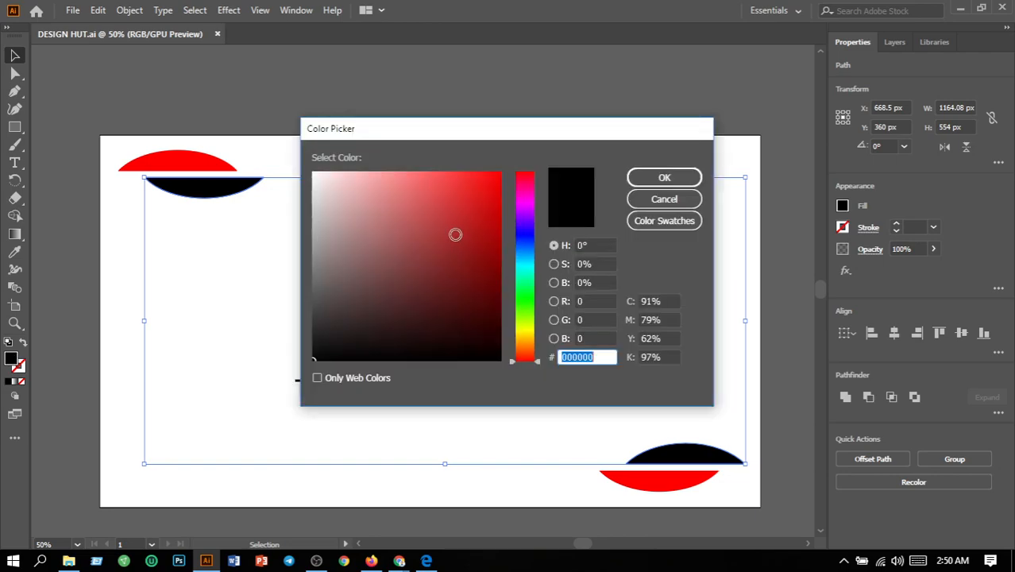
left_click(524, 333)
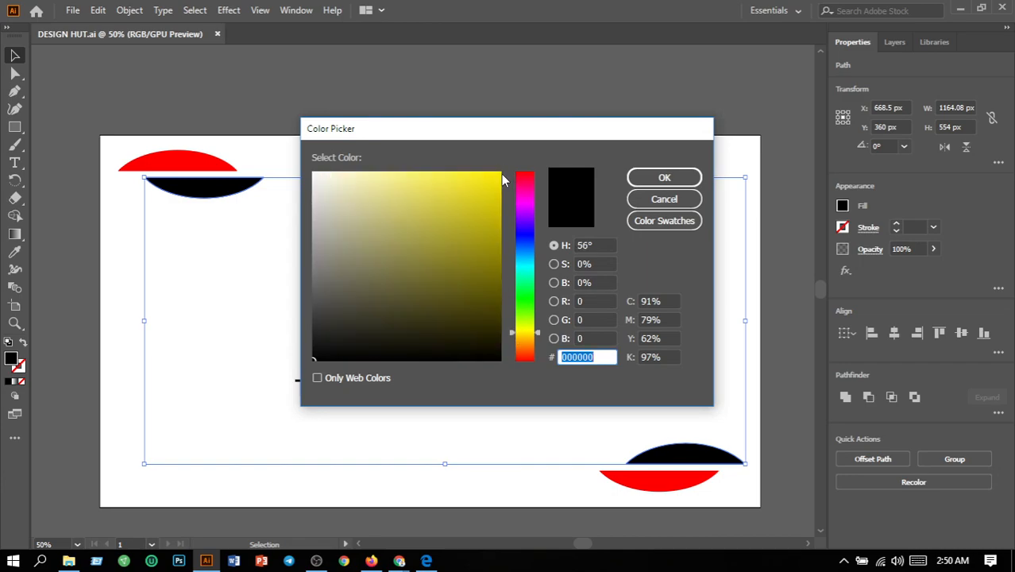
left_click(500, 173)
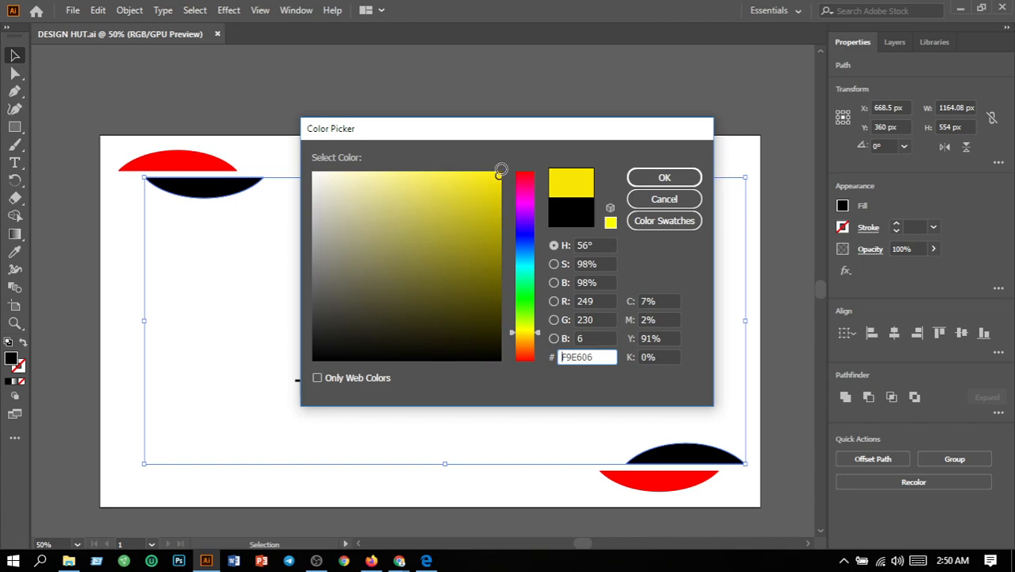
left_click(677, 183)
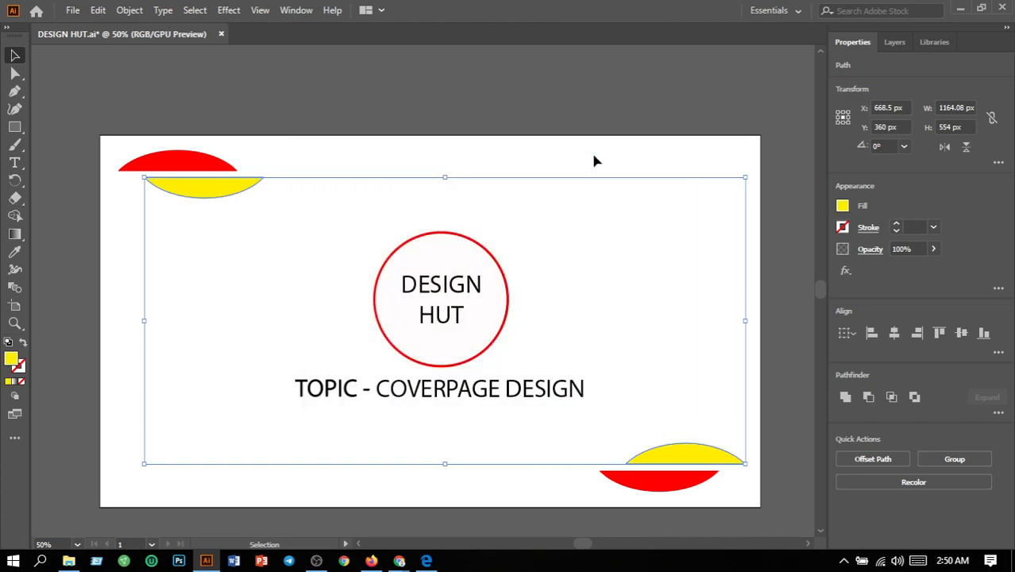
left_click(596, 161)
Change the fill of both red arc shapes in the opposite corners of the artboard to black
left_click(637, 481)
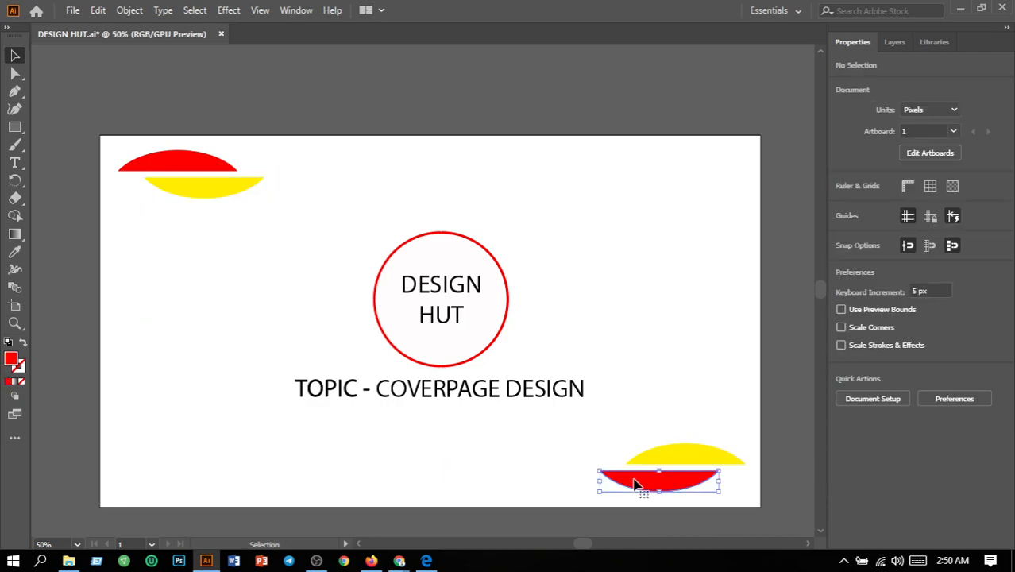
key("shift")
left_click(181, 162, "shift")
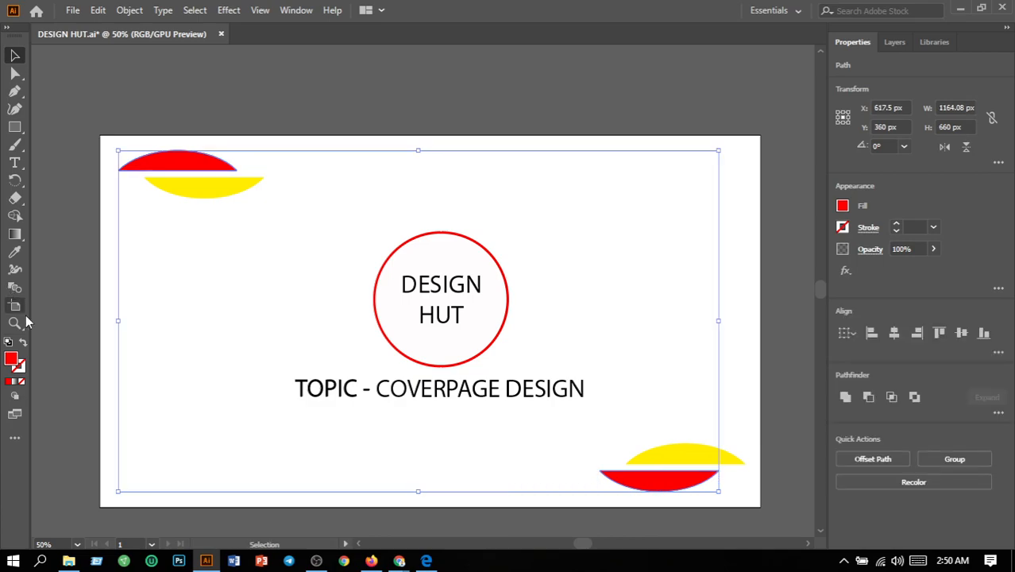
double_click(13, 360)
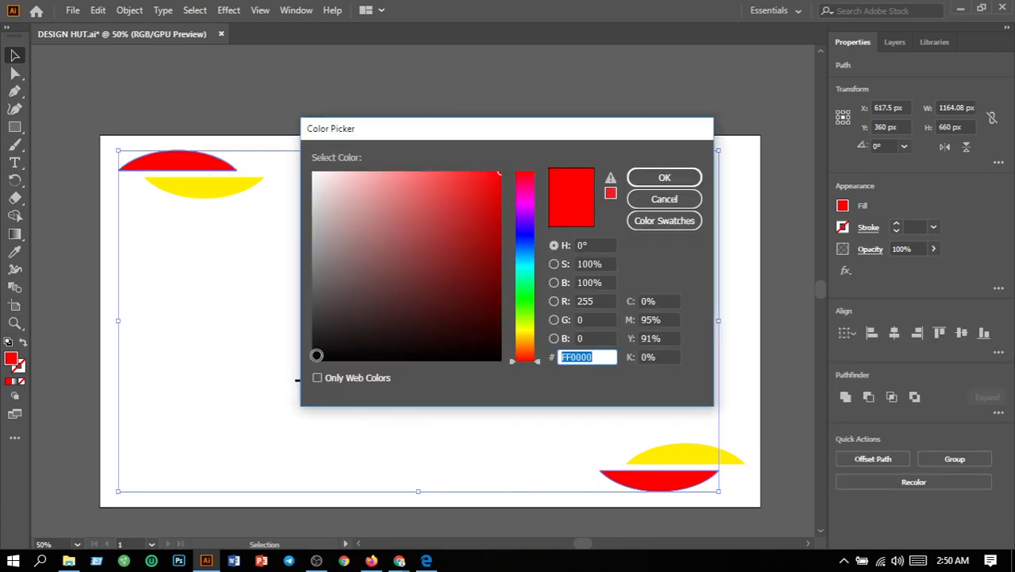
left_click(316, 355)
left_click(664, 178)
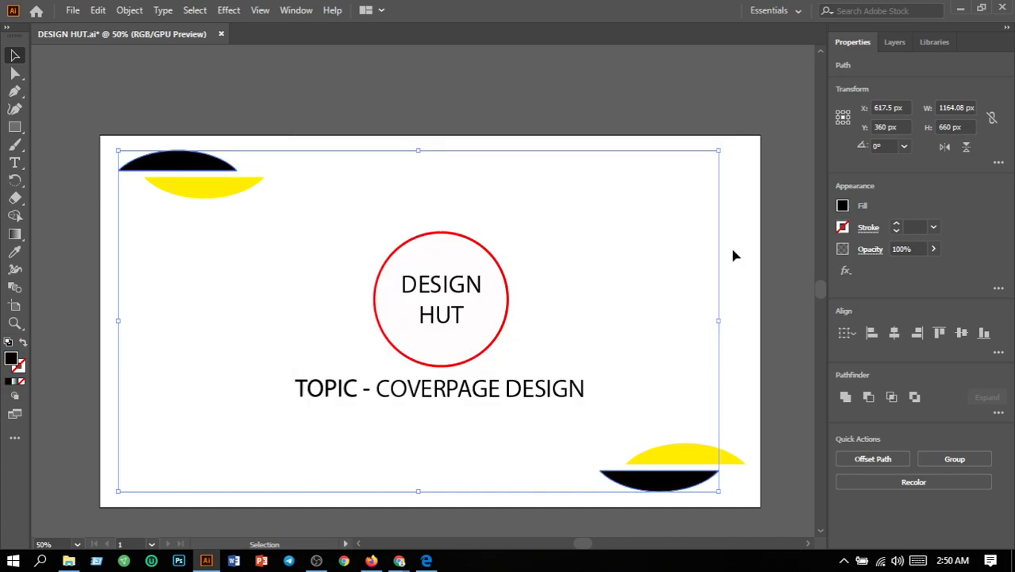
left_click(733, 255)
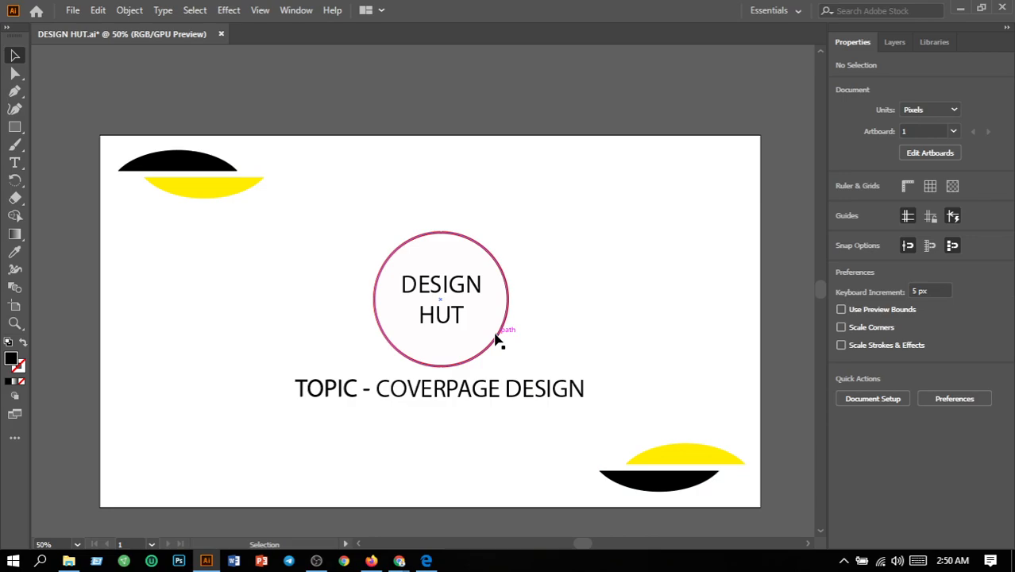
Recolor the stroke of the circle around the DESIGN HUT text to the yellow swatch
left_click(498, 340)
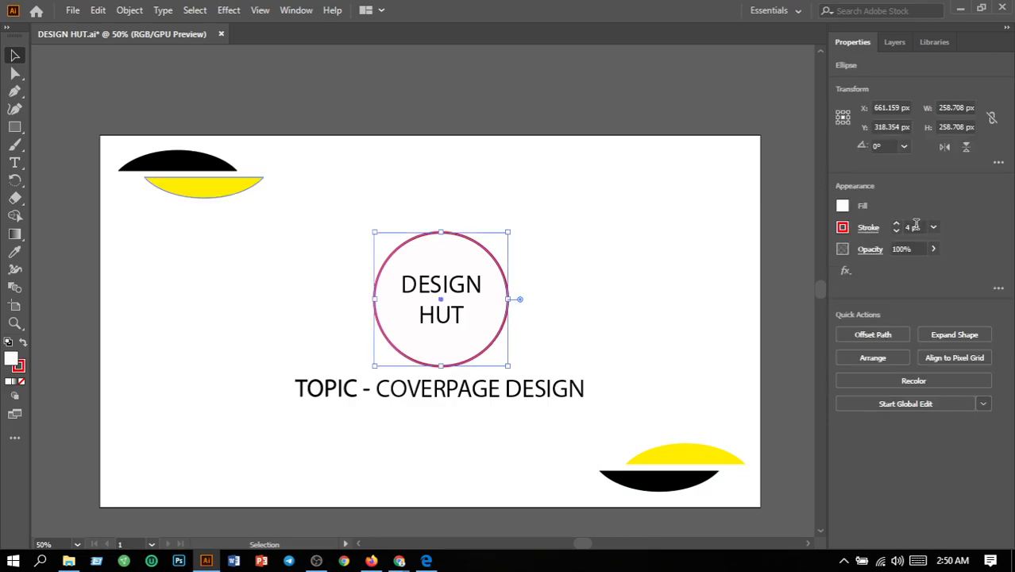
left_click(843, 228)
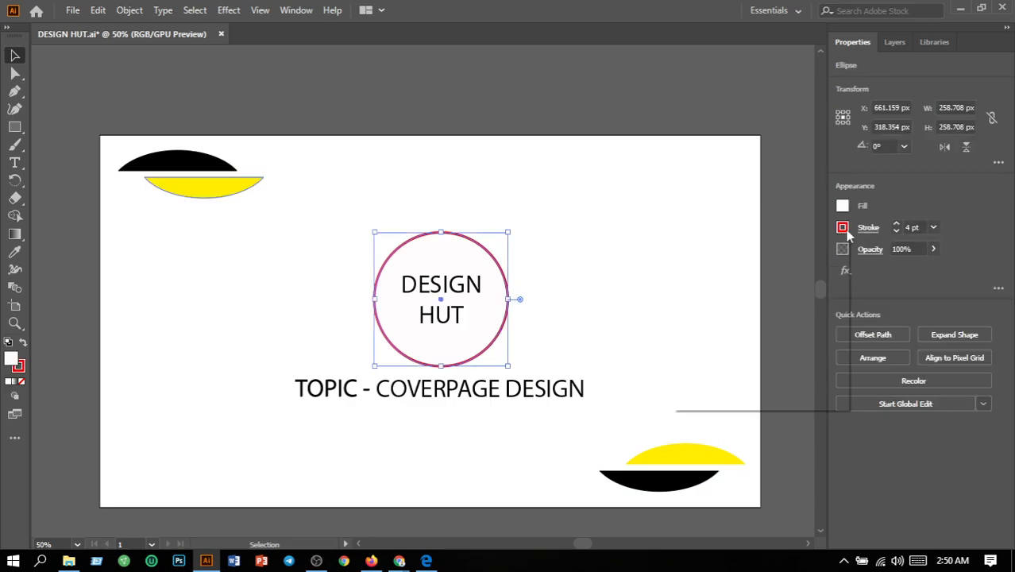
left_click(732, 282)
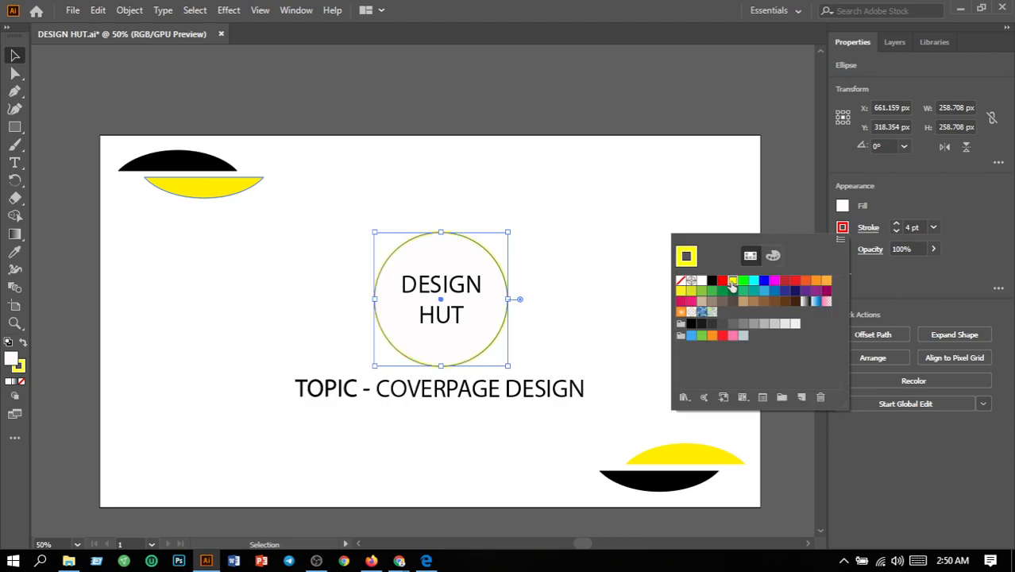
left_click(596, 338)
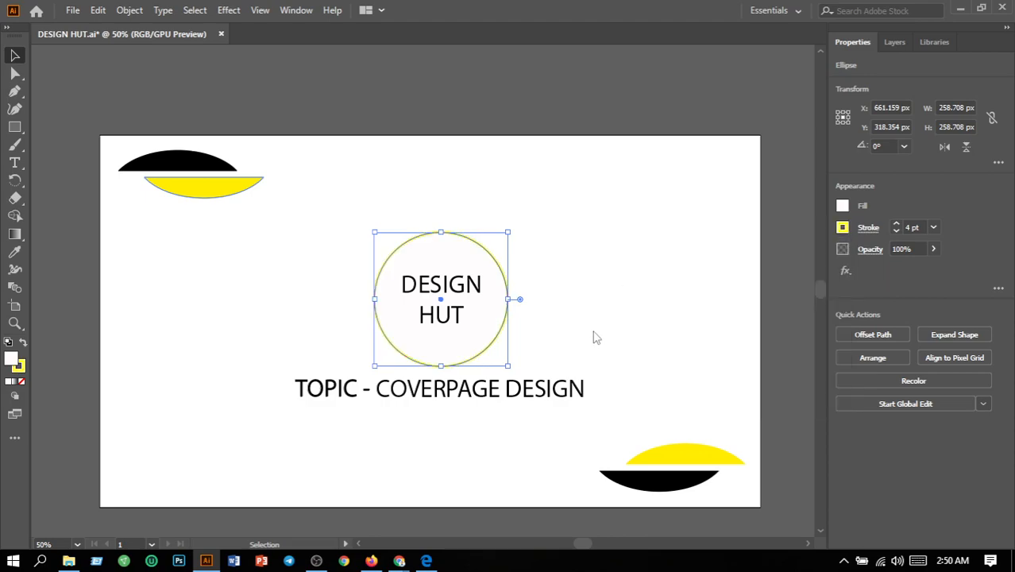
left_click(596, 337)
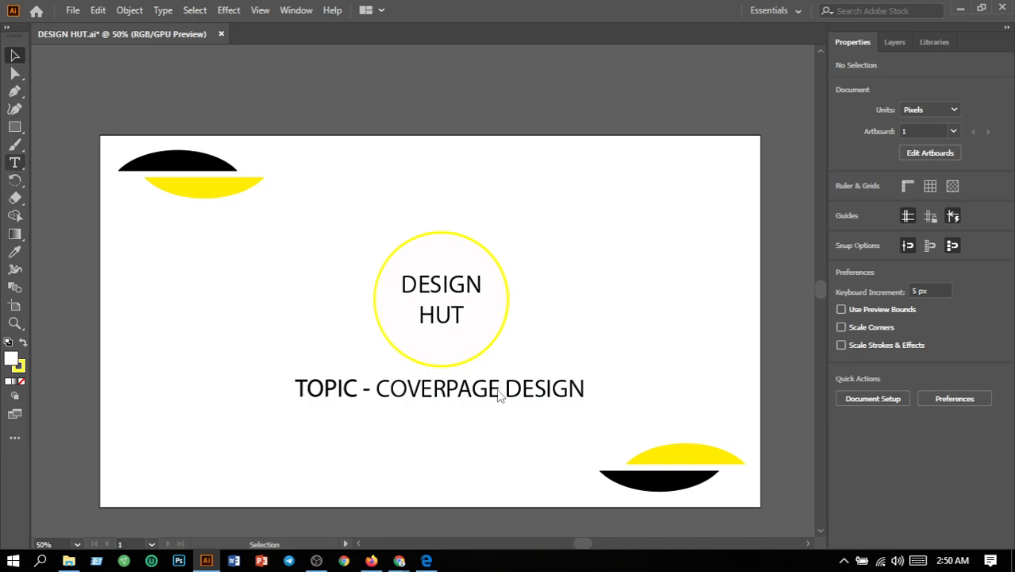
Replace the word COVERPAGE with BANNER in the topic line so it reads BANNER DESIGN
key("t")
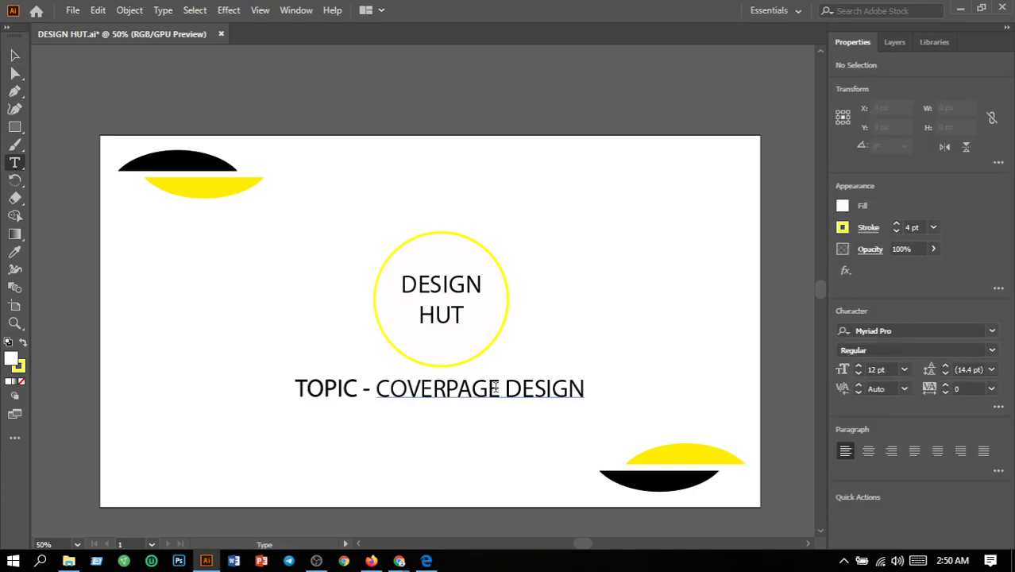
left_click(495, 388)
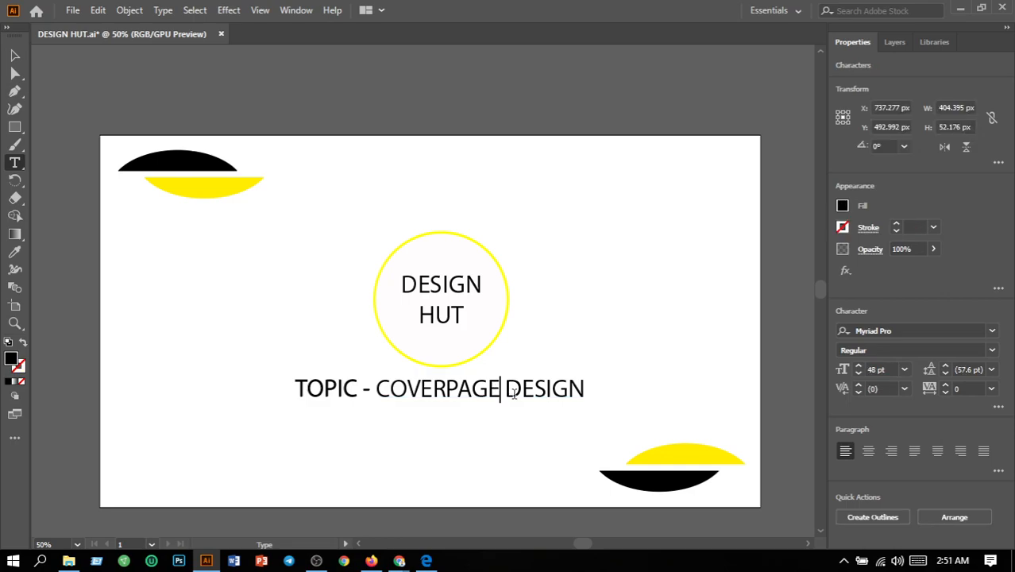
key("BackSpace")
key("BackSpace")
key("BackSpace")
key("BackSpace")
key("BackSpace")
key("BackSpace")
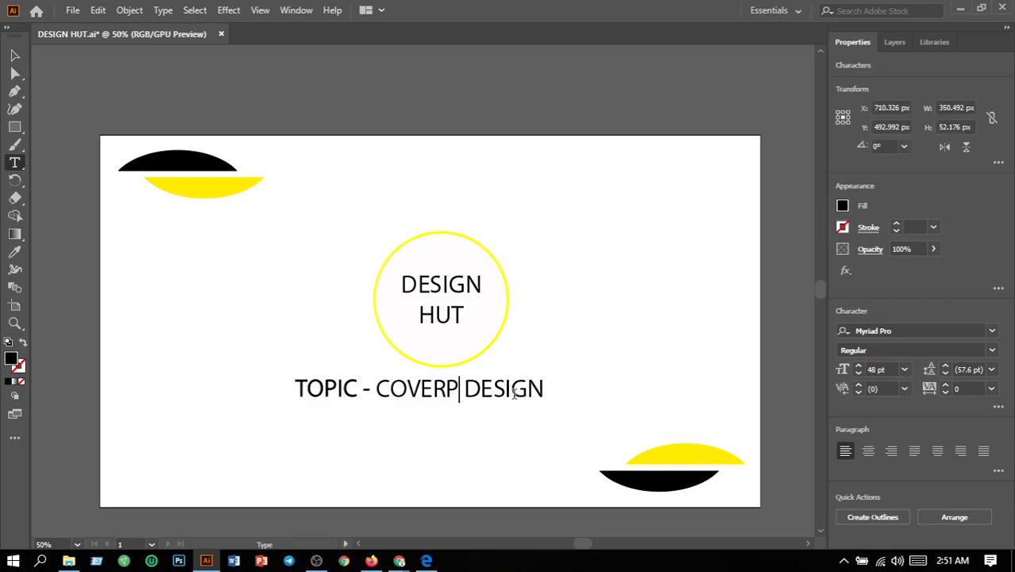
key("BackSpace")
key("BackSpace")
key("BackSpace")
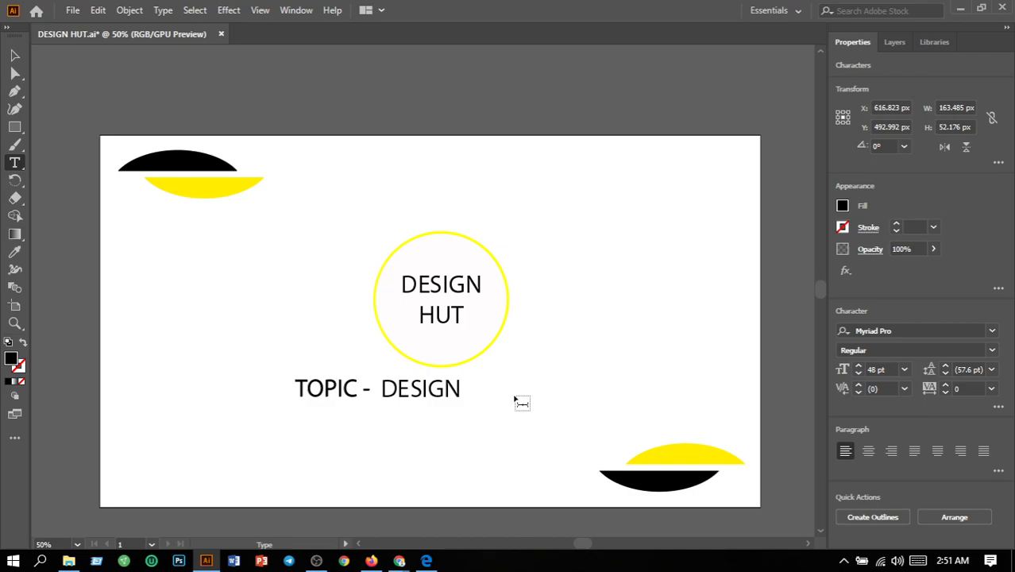
type("Ba")
key("BackSpace")
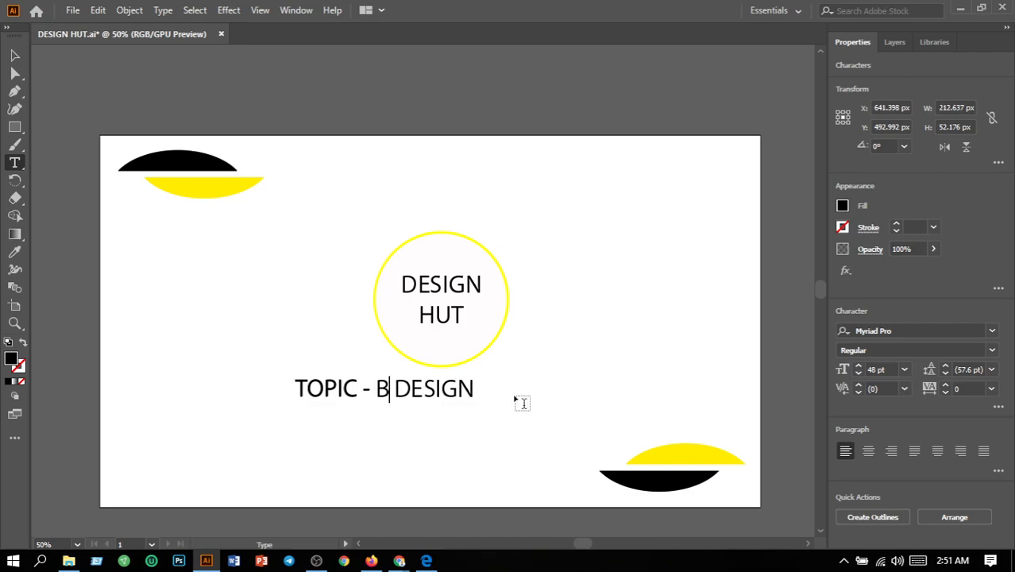
type("ANNER")
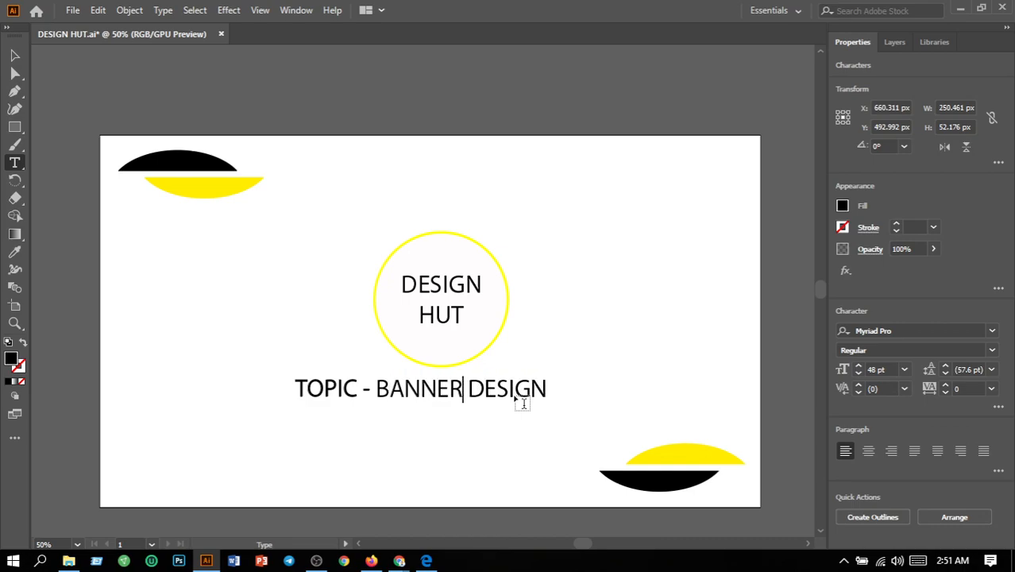
left_click(14, 54)
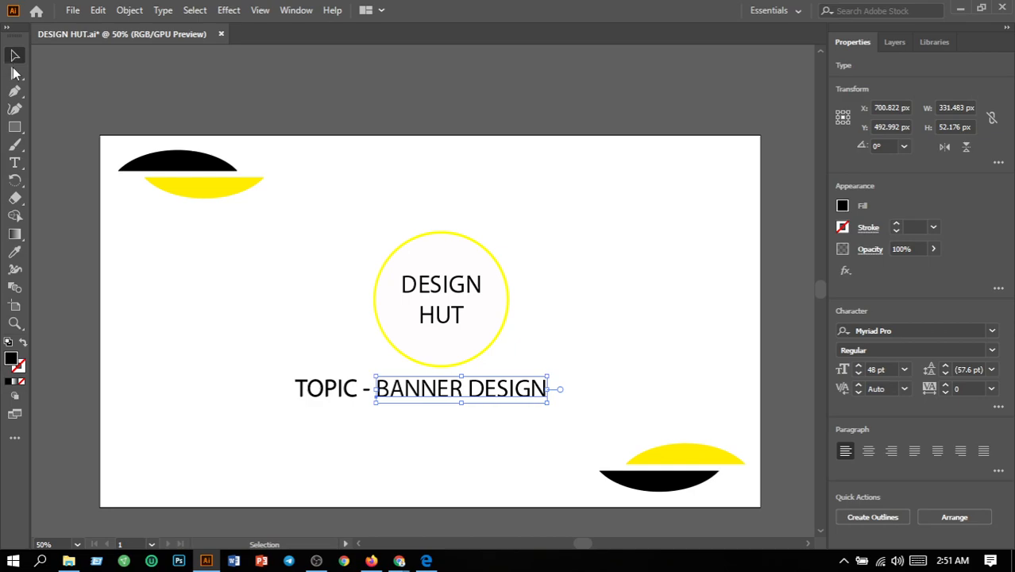
Shift the whole TOPIC - BANNER DESIGN line about 35 px to the right to centre it under the circle
left_click(266, 386)
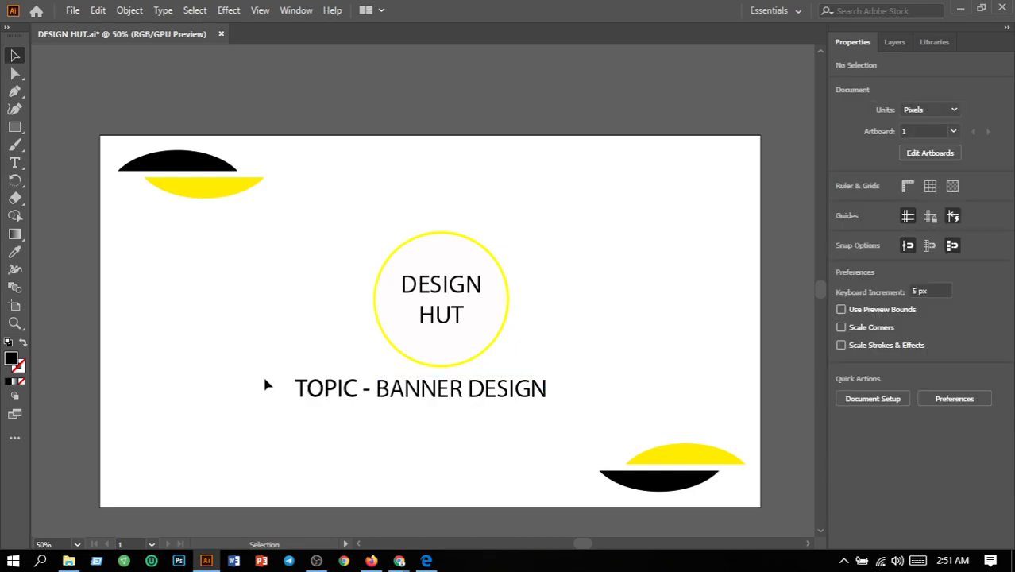
left_click_drag(266, 386, 603, 422)
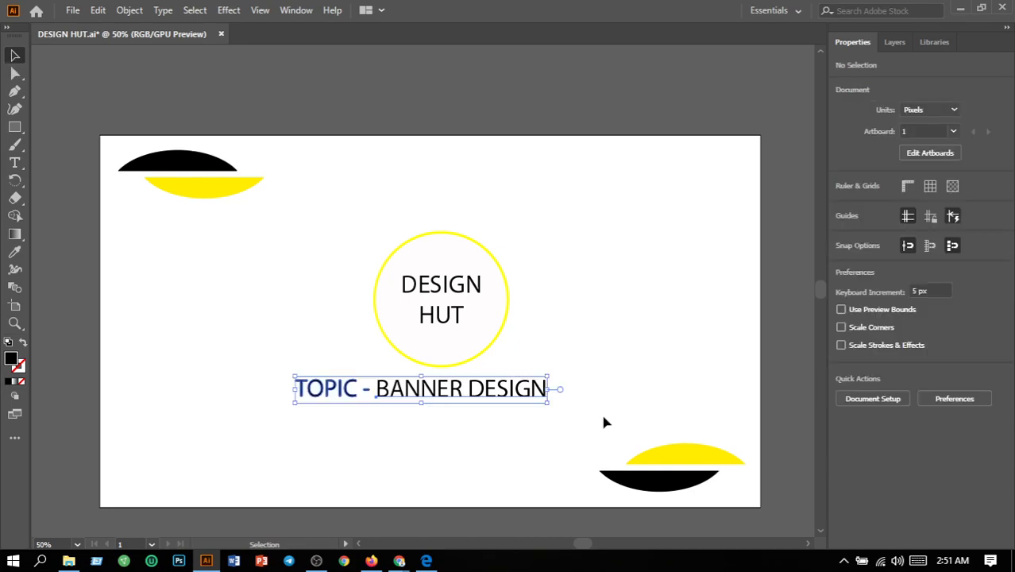
key("Right")
key("Right")
key("Right")
key("Right")
key("Right")
key("Right")
key("Right")
key("Right")
key("Right")
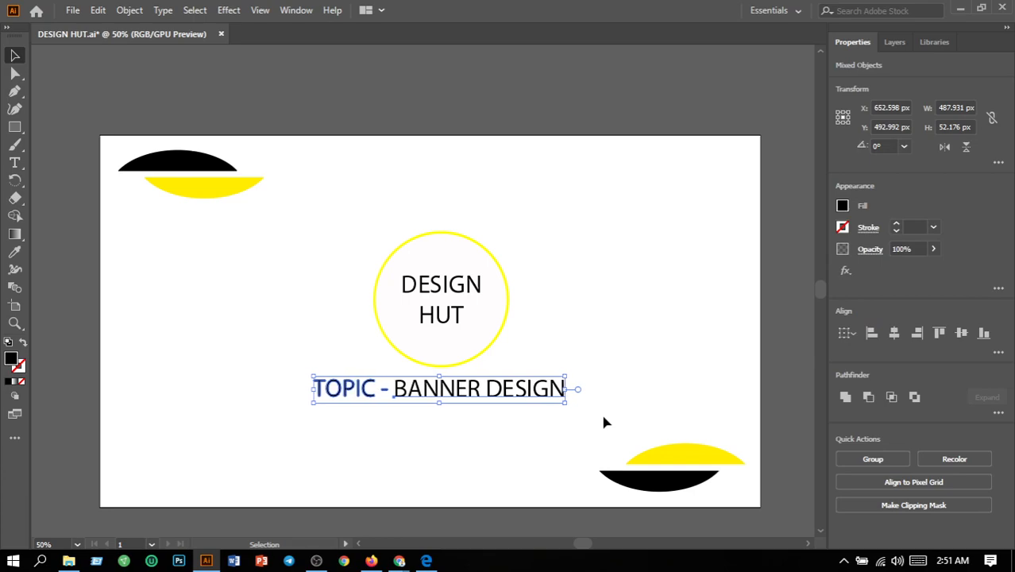
left_click(614, 351)
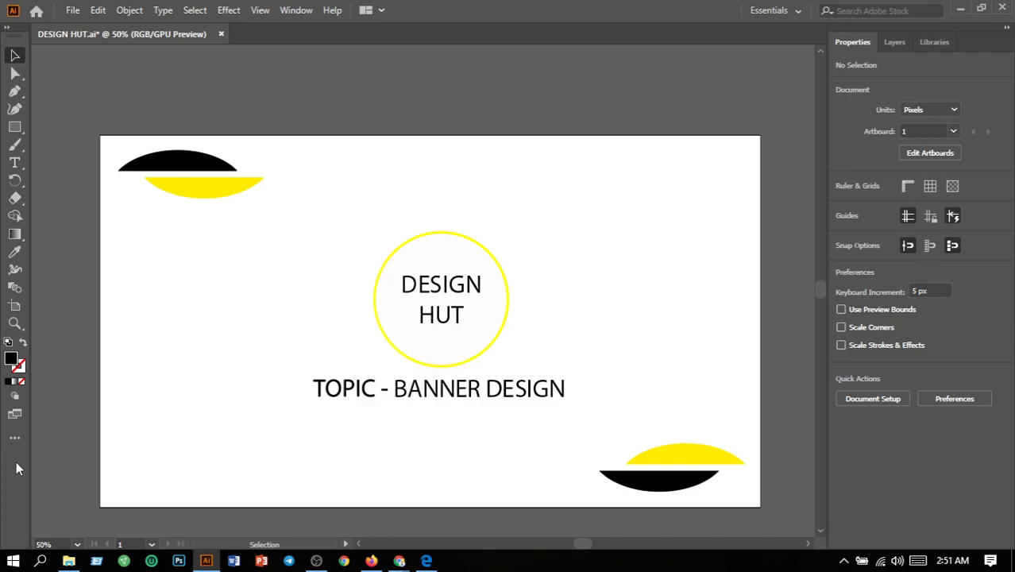
Save the changes to the DESIGN HUT.ai document
left_click(68, 11)
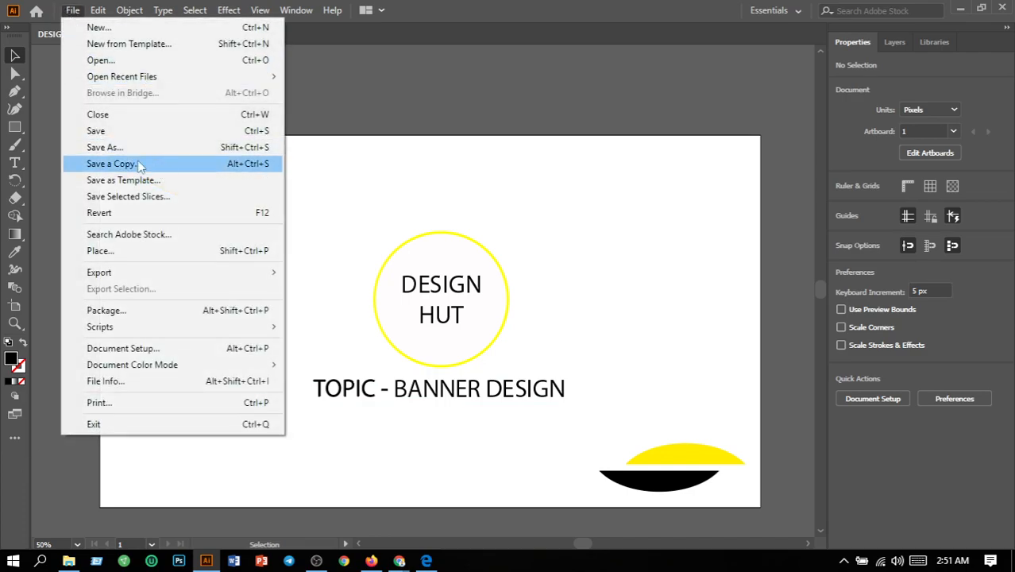
left_click(99, 134)
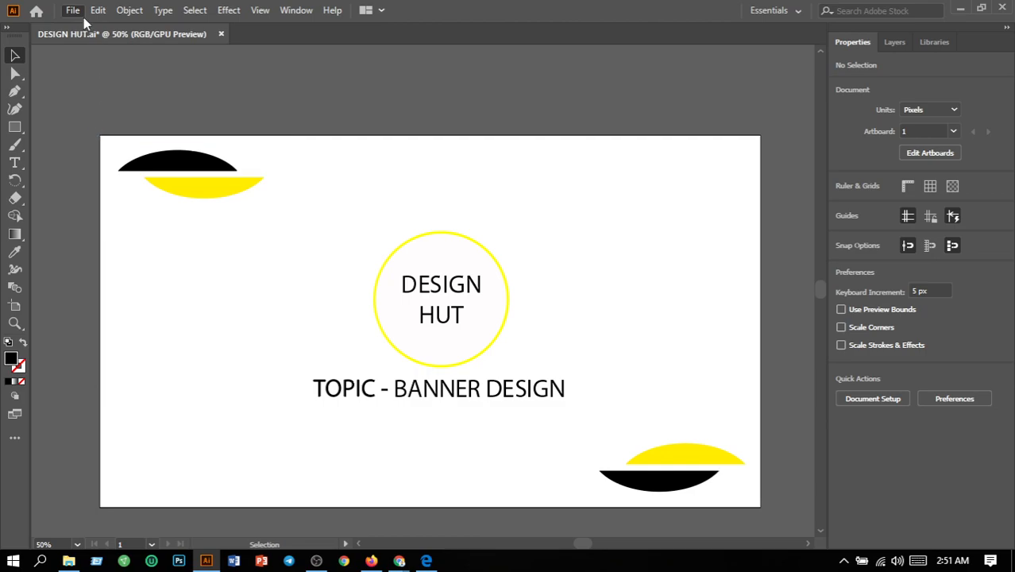
key("ctrl+s")
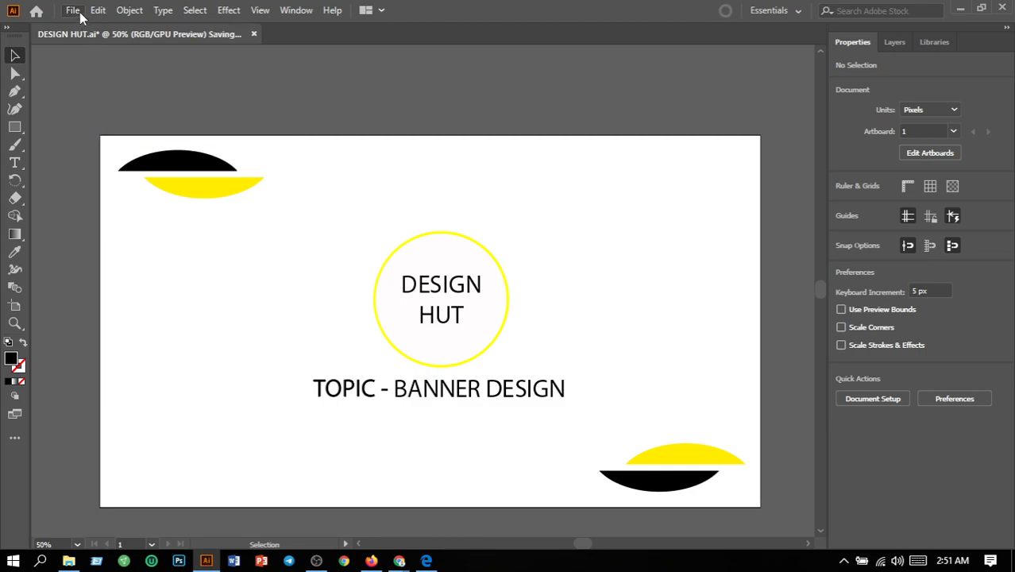
Export the slide as DESIGN HUT.png to the design hut folder using artboards, at Screen (72 ppi) with Type Optimized anti-aliasing and White background
left_click(80, 11)
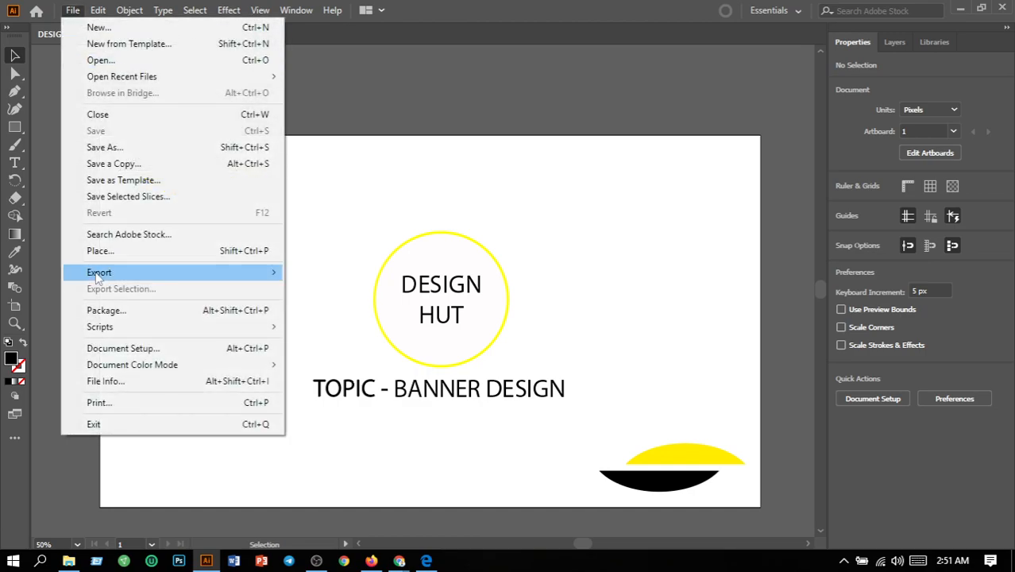
mouse_move(99, 276)
left_click(326, 291)
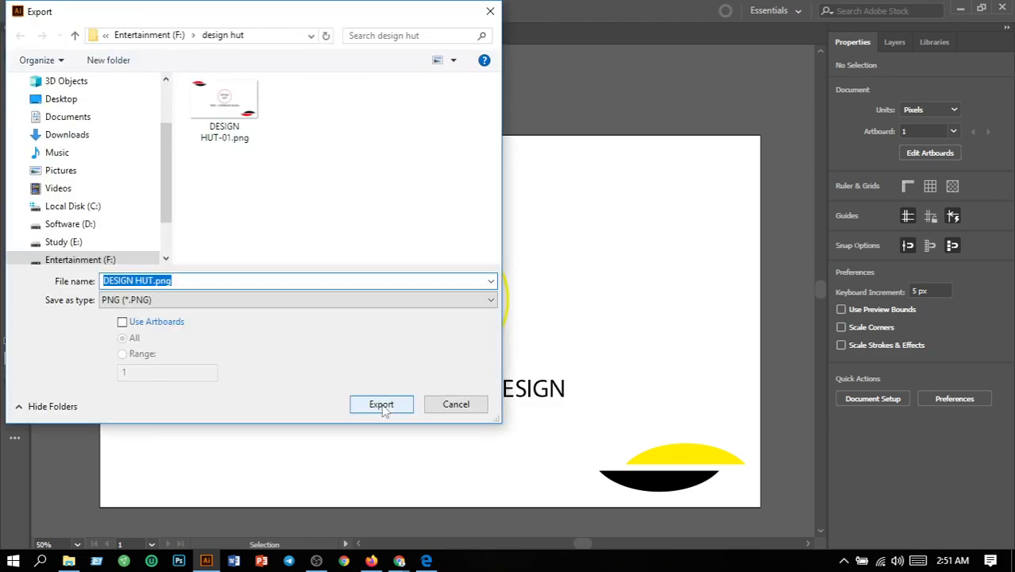
left_click(122, 322)
left_click(380, 405)
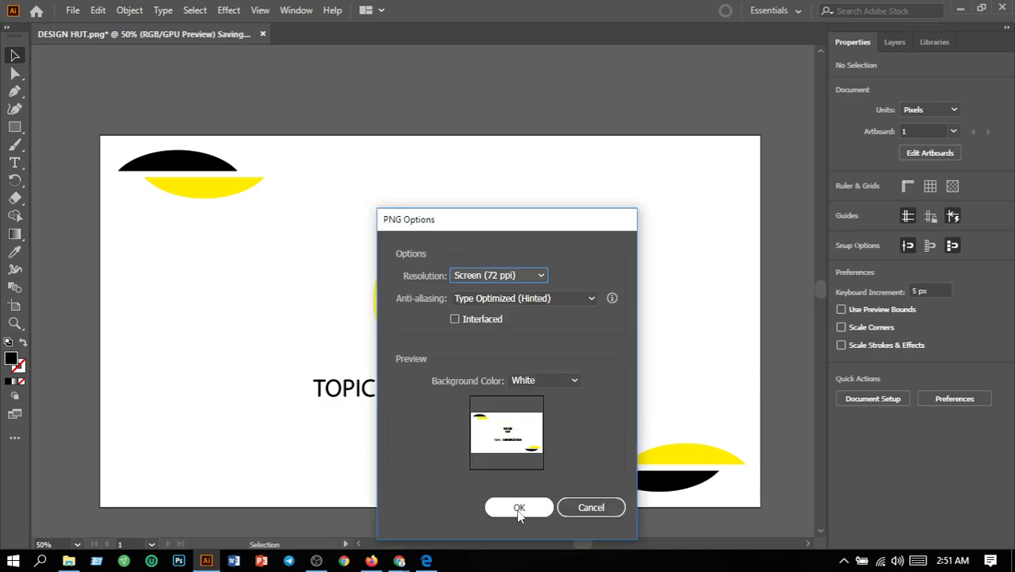
left_click(520, 509)
left_click(650, 316)
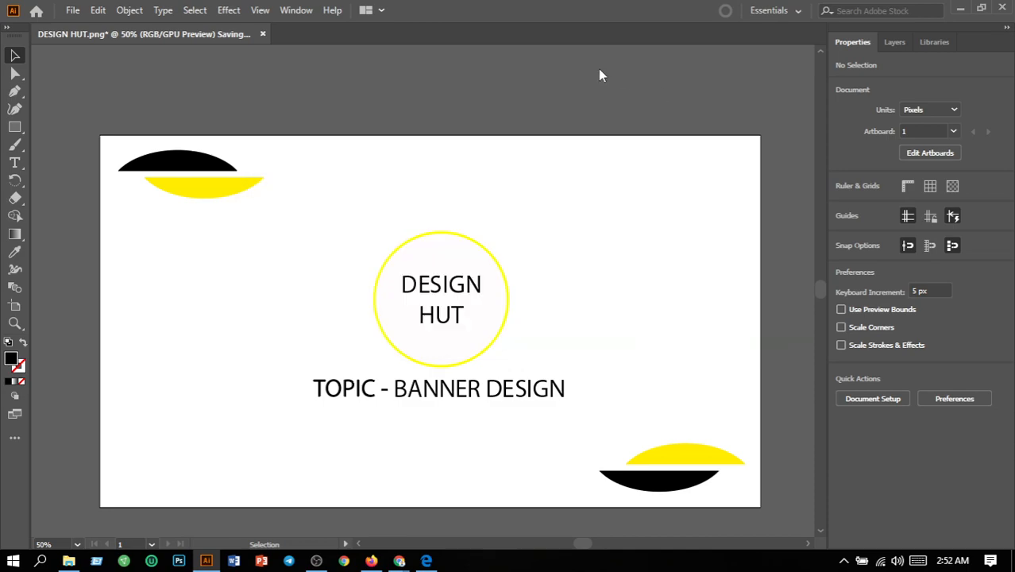
left_click(72, 10)
left_click(73, 10)
left_click(98, 11)
mouse_move(72, 11)
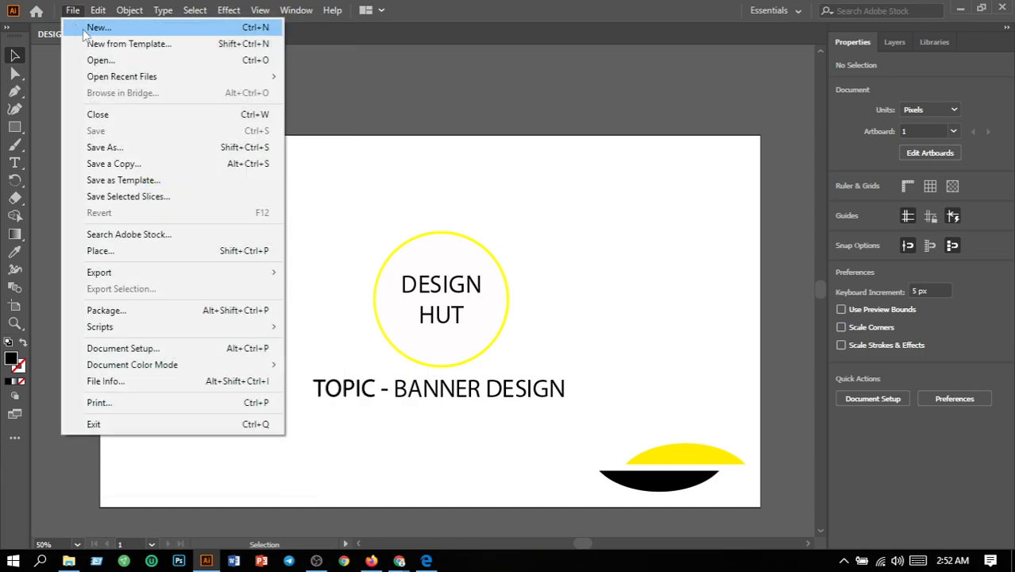
key("Escape")
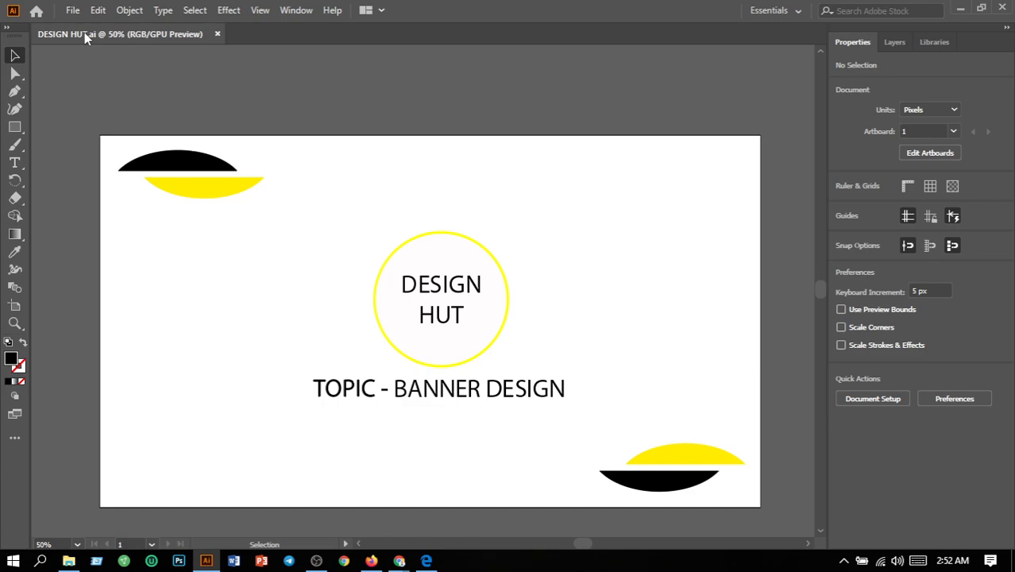
Create a new landscape document of 1280 x 420 px with one artboard
key("ctrl+n")
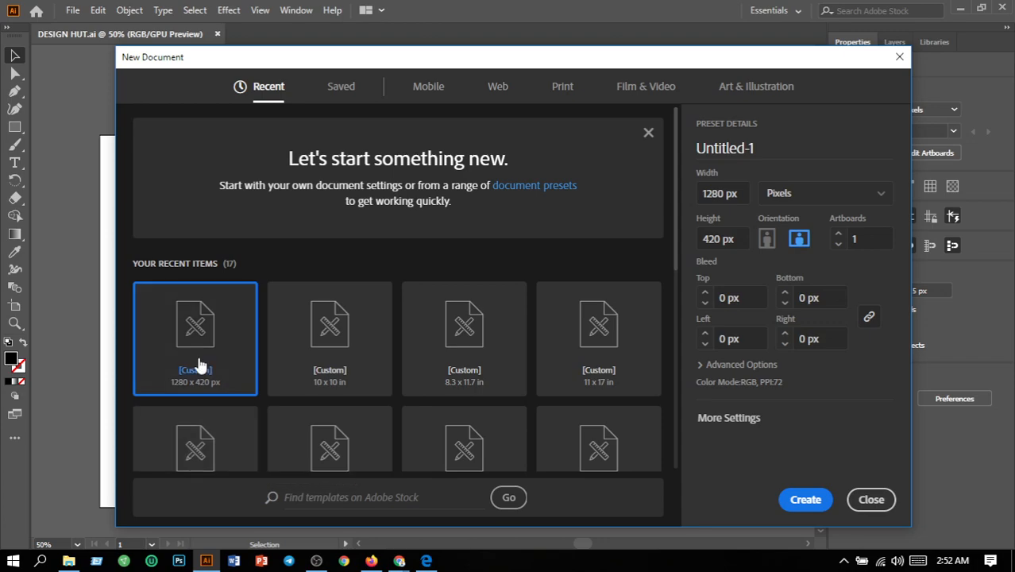
left_click(805, 499)
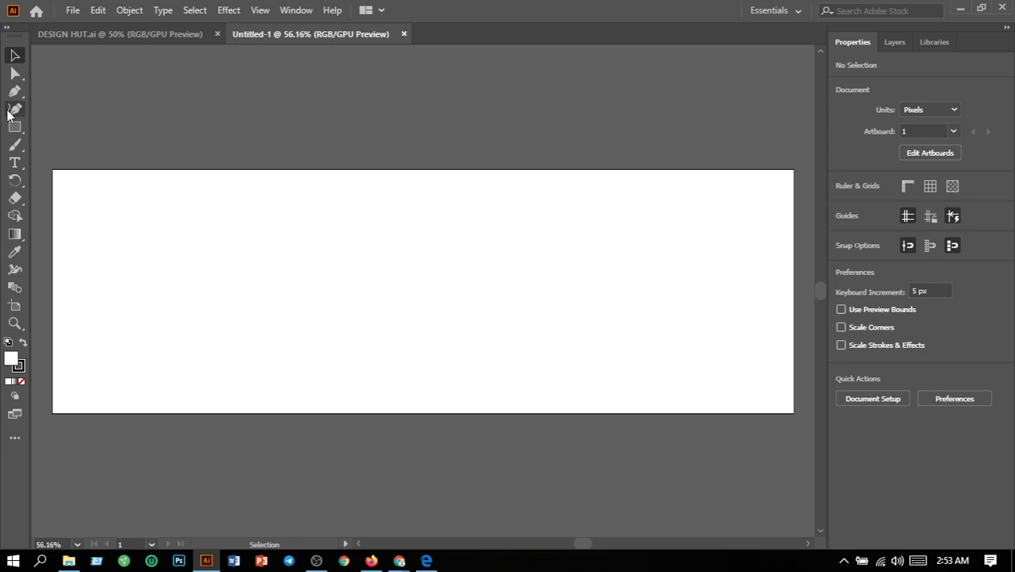
Add a letter X as point text in the artboard's upper-left area and set its size to 72 pt
left_click(14, 162)
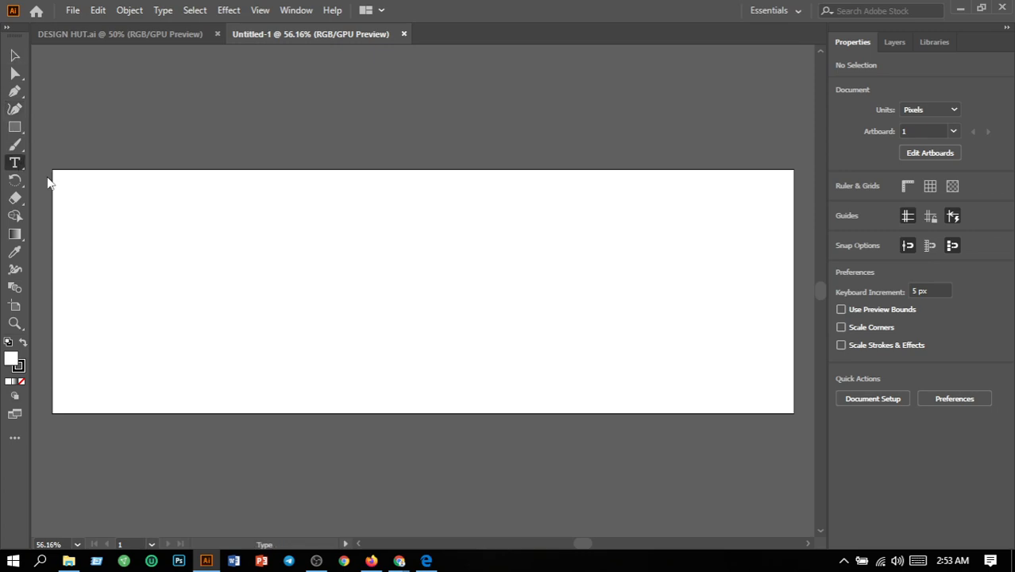
left_click(163, 224)
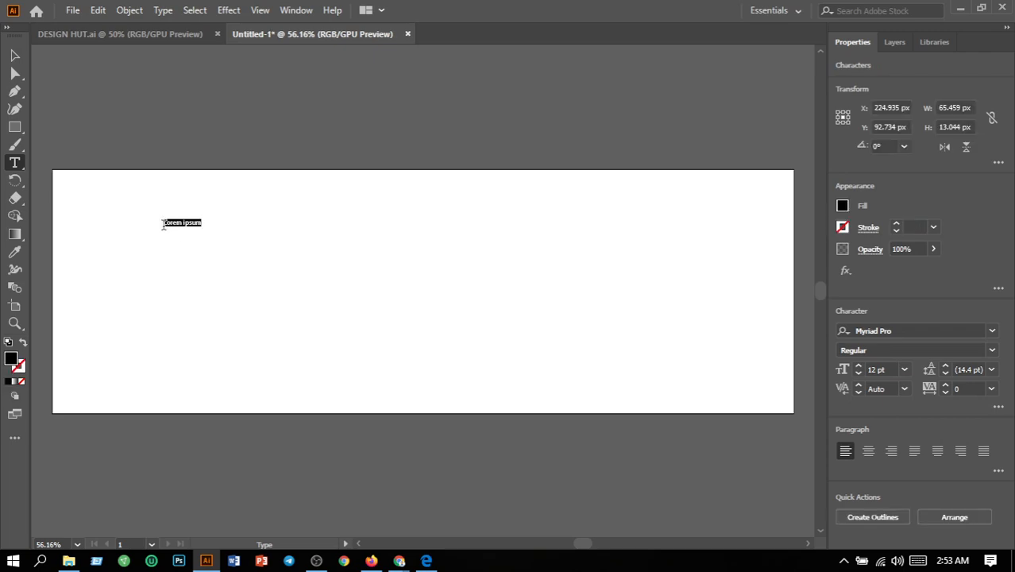
key("BackSpace")
left_click(905, 370)
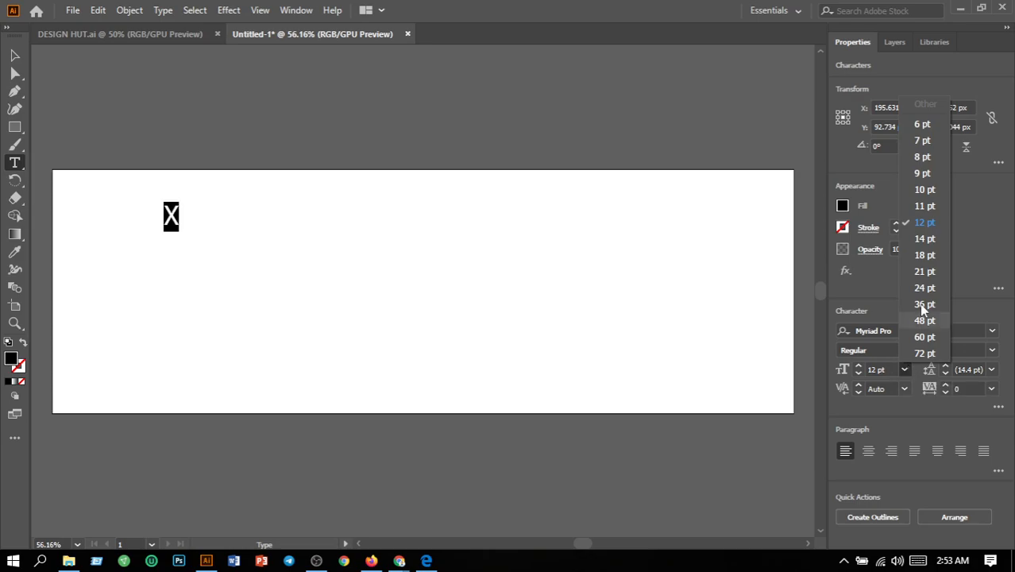
left_click(923, 353)
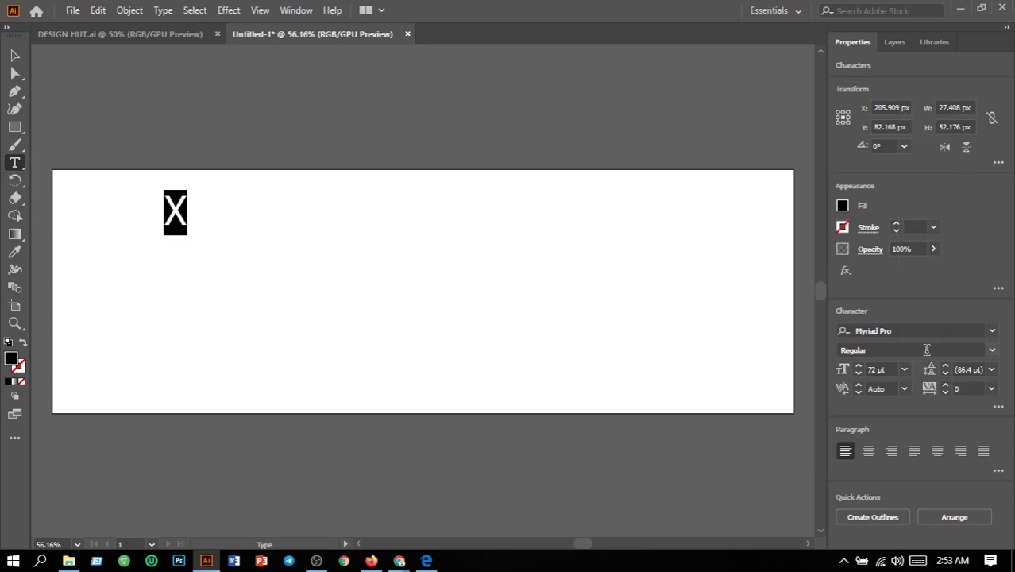
Set the letter X in the Parchment font to turn it into an ornament, and finish editing the text
left_click(992, 332)
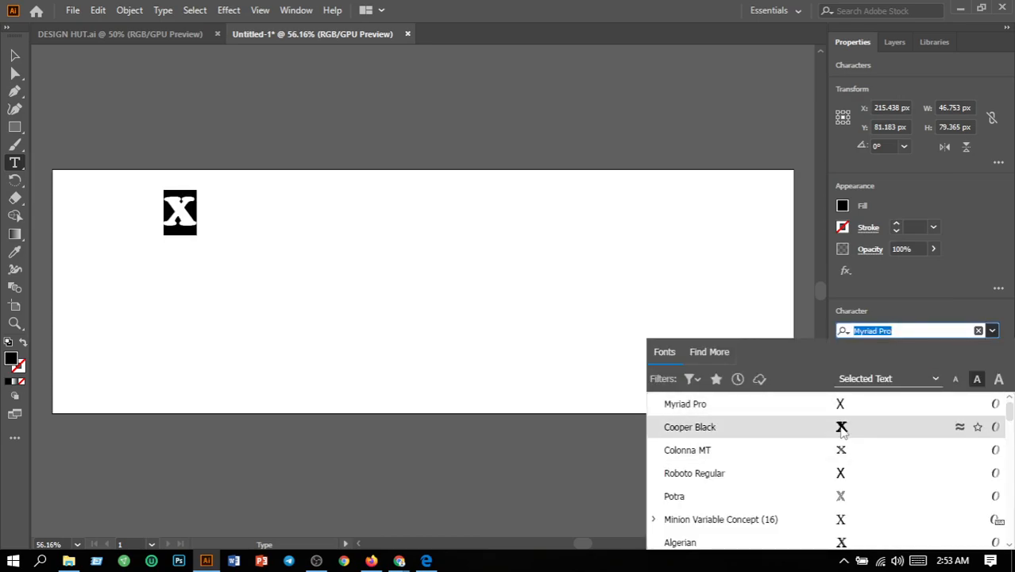
scroll(844, 454, "up", 1)
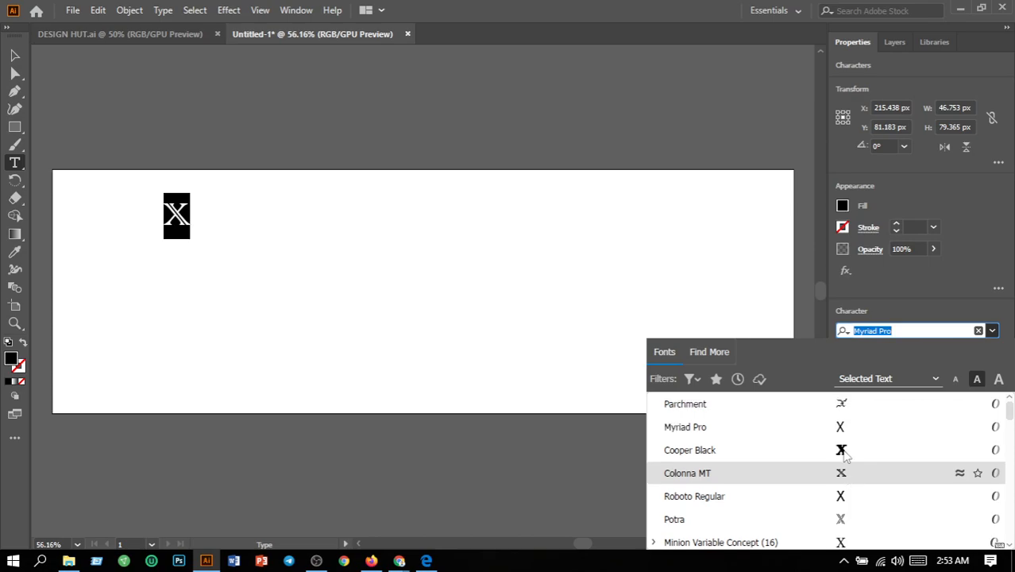
left_click(842, 405)
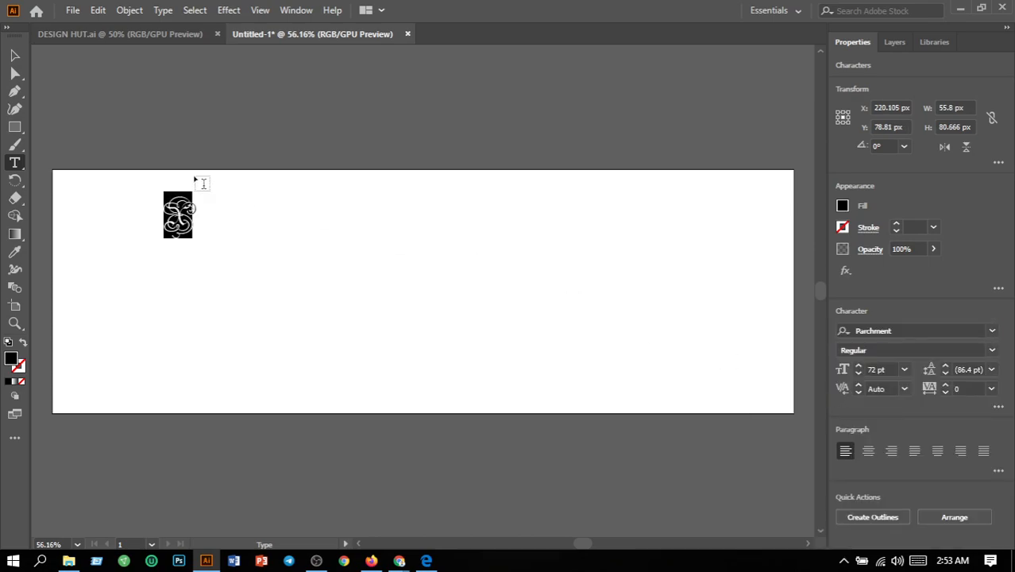
left_click(15, 55)
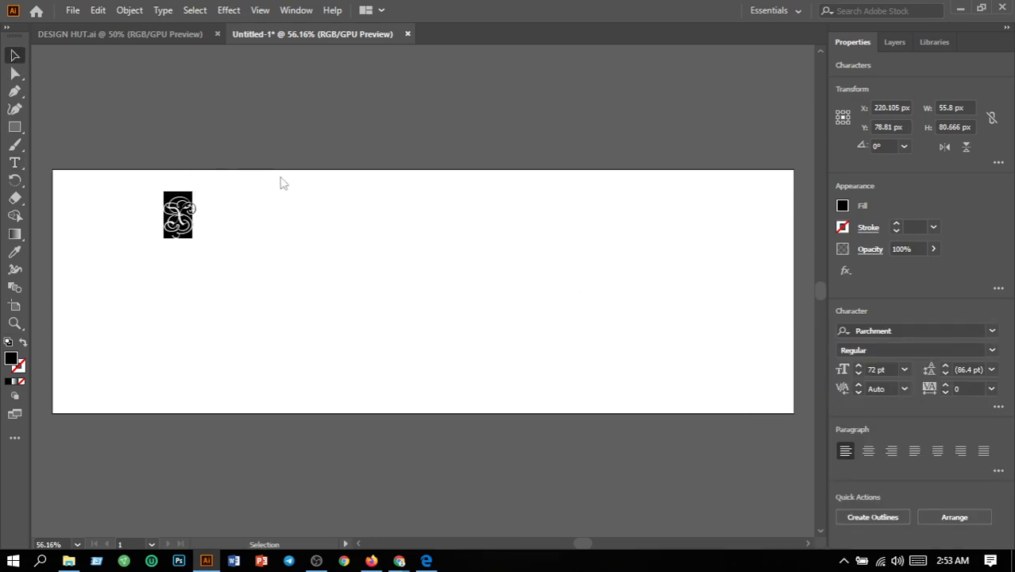
left_click(247, 233)
left_click(179, 224)
double_click(12, 360)
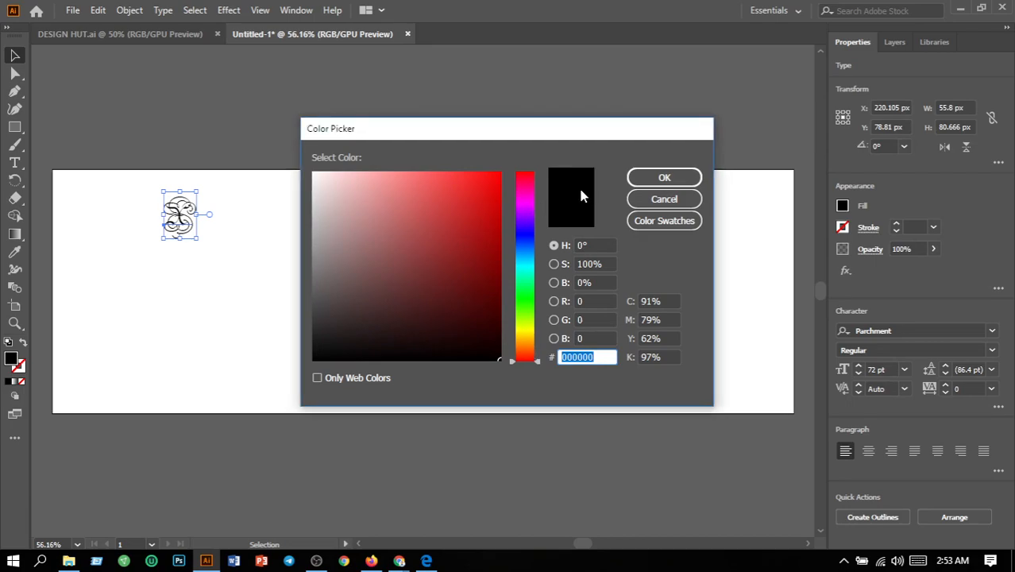
left_click(659, 201)
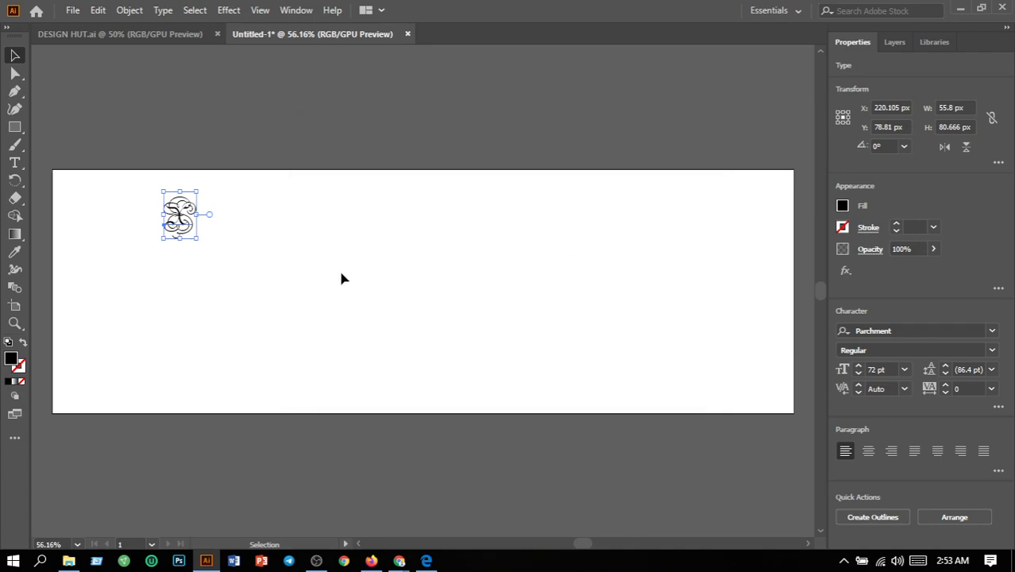
Move the ornament up and left into the artboard's upper-left corner
left_click(173, 223)
left_click_drag(181, 222, 102, 208)
left_click(111, 229)
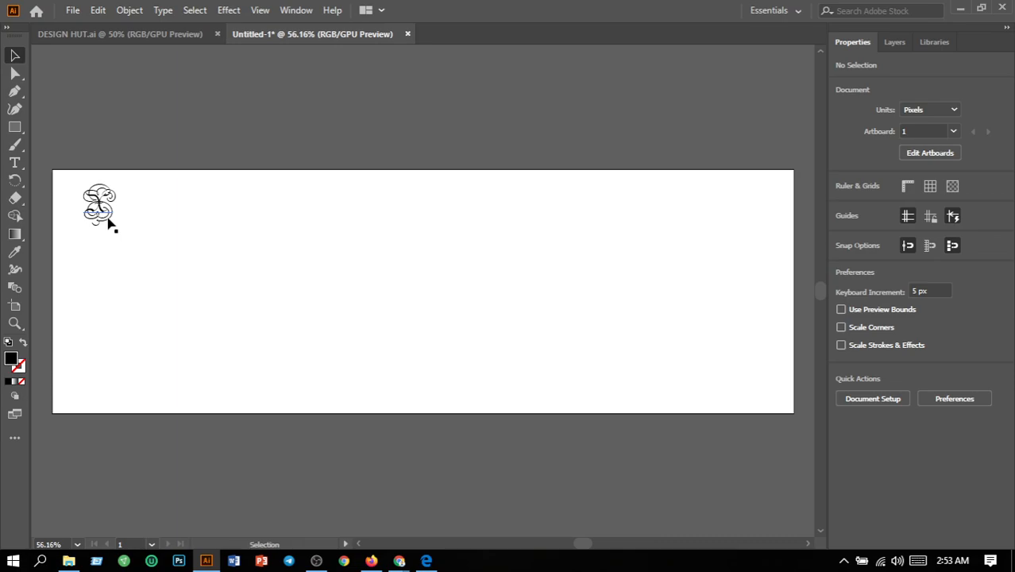
Copy the ornament twice diagonally down to the right, to about X 237, Y 126 px and X 400, Y 193 px
left_click_drag(108, 220, 201, 263)
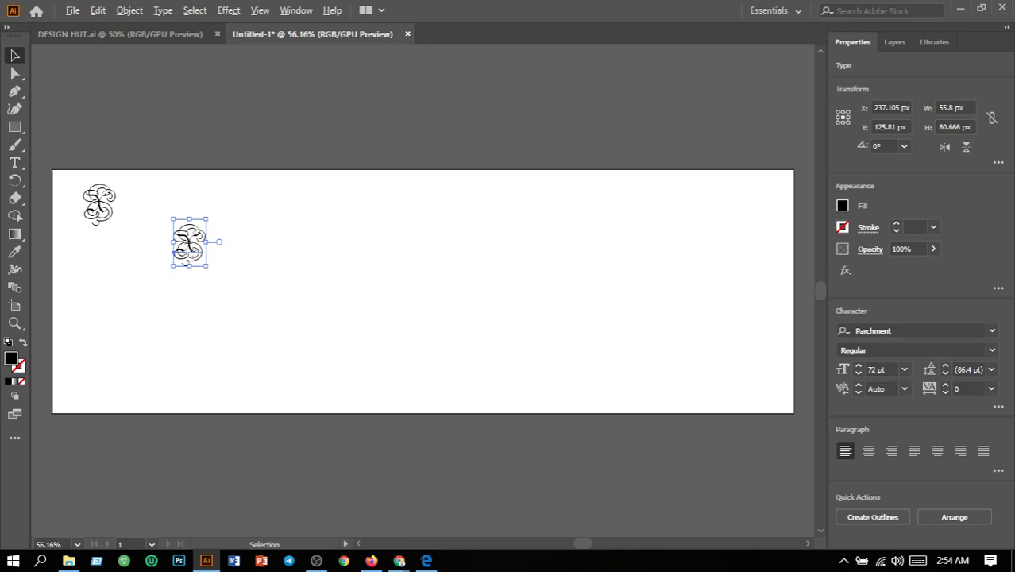
left_click_drag(194, 257, 290, 295)
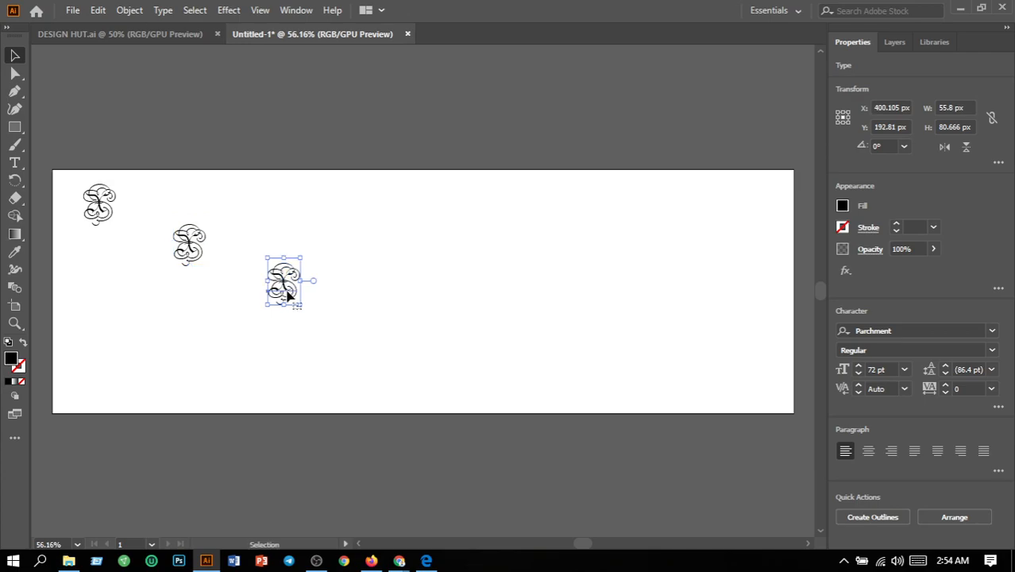
left_click(335, 355)
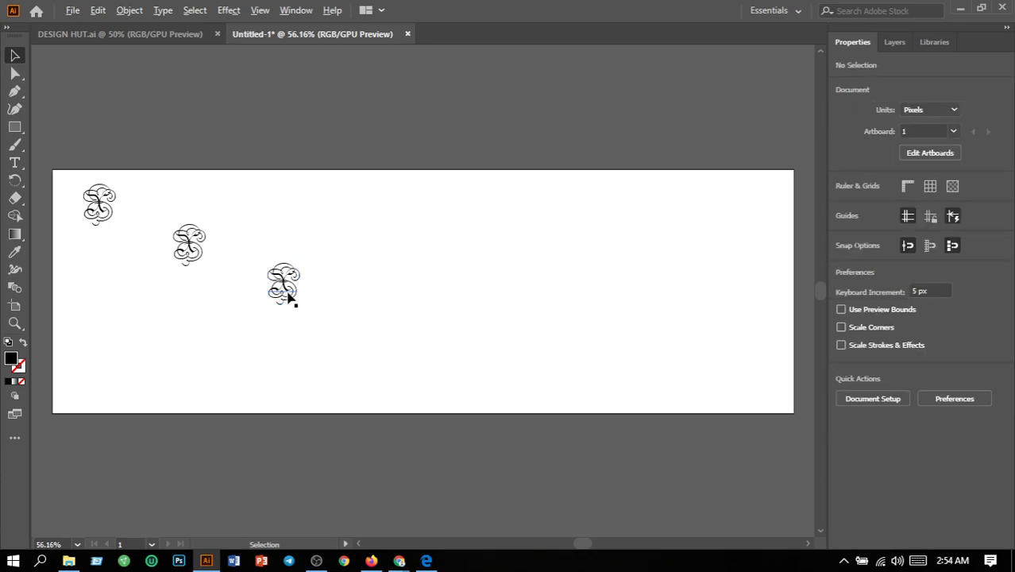
Add two more ornament copies continuing the diagonal, the last offset about 168 px right and 85 px down from the fourth
left_click_drag(289, 296, 377, 341)
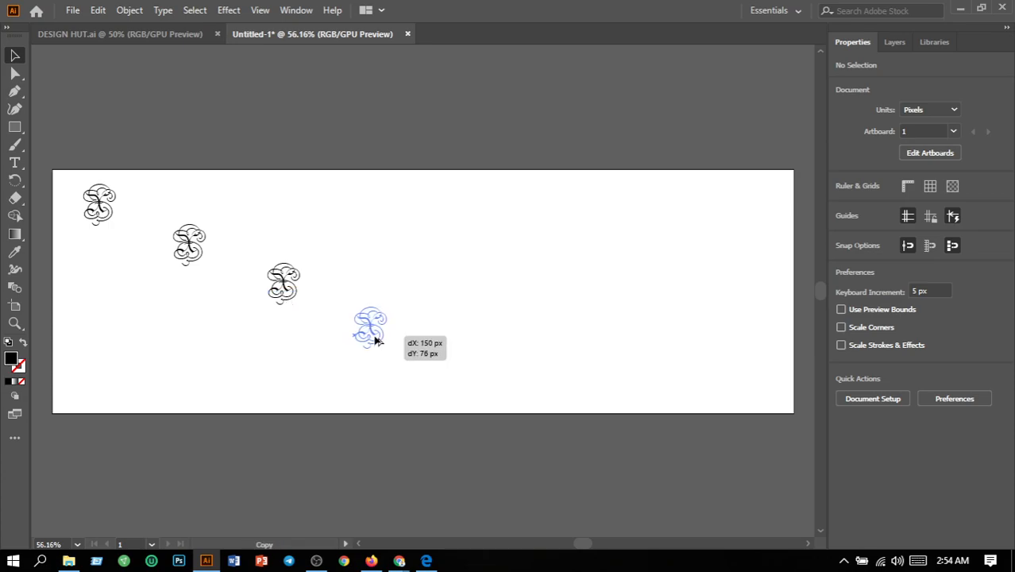
left_click_drag(377, 340, 379, 337)
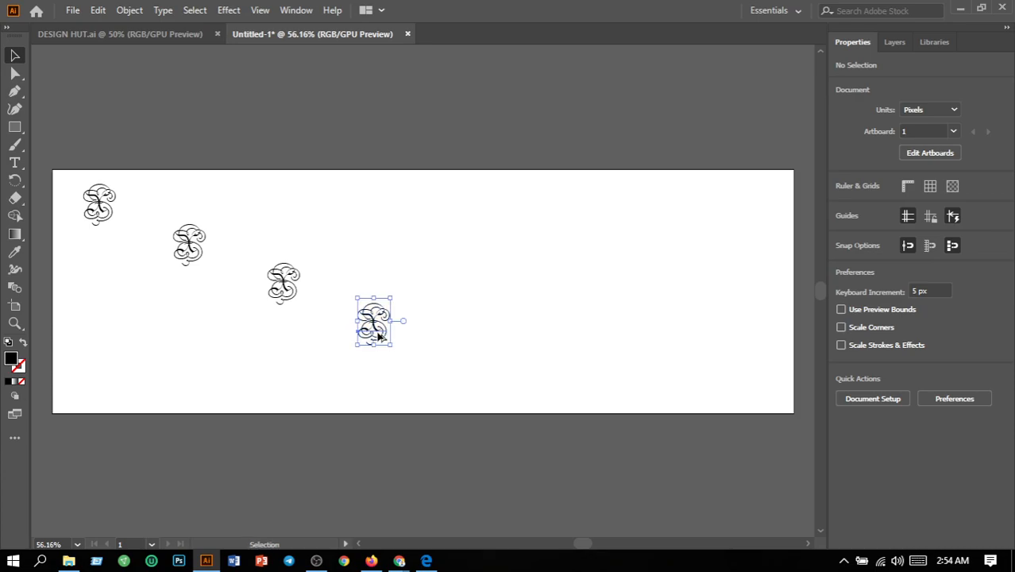
left_click(429, 351)
left_click_drag(384, 332, 483, 381)
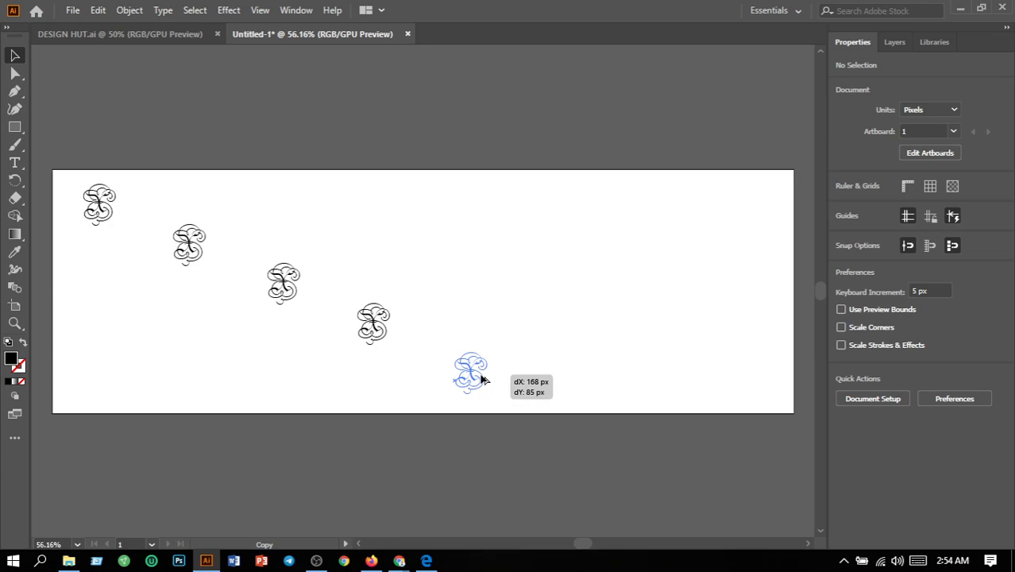
left_click_drag(484, 381, 481, 379)
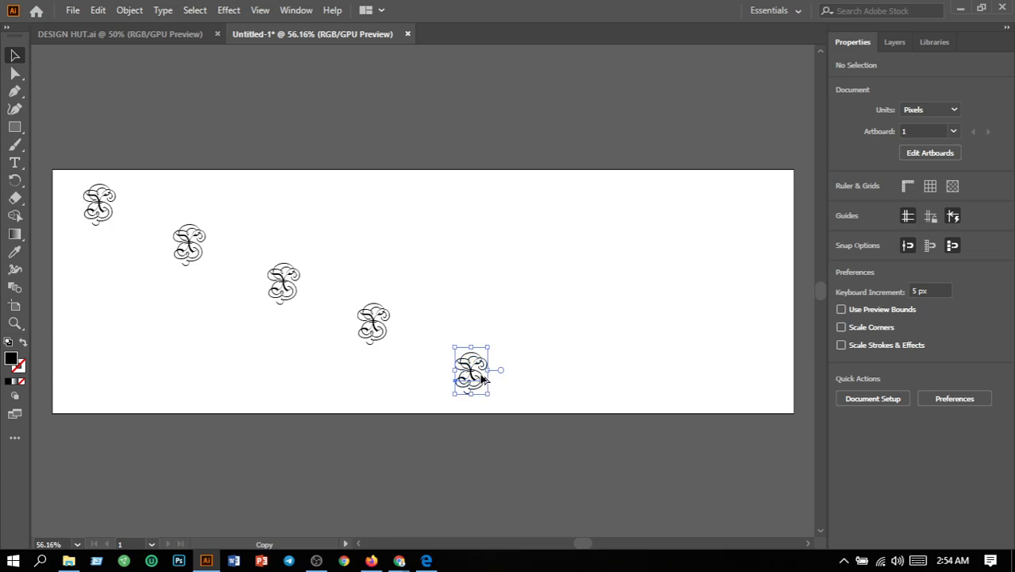
left_click(534, 388)
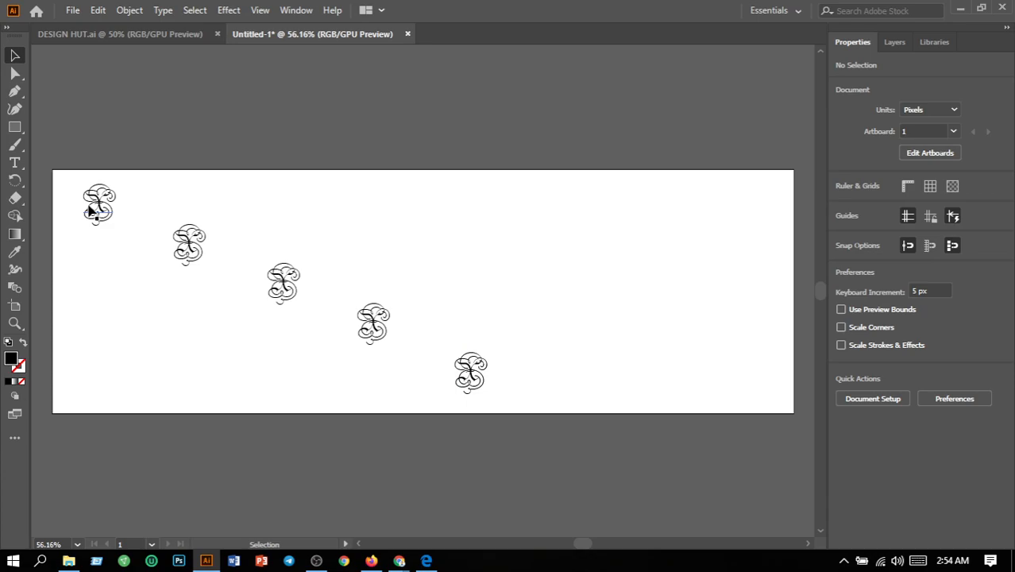
Shift the lowest ornament slightly up and left to about X 711, Y 339 px to even out the diagonal spacing
left_click(469, 381)
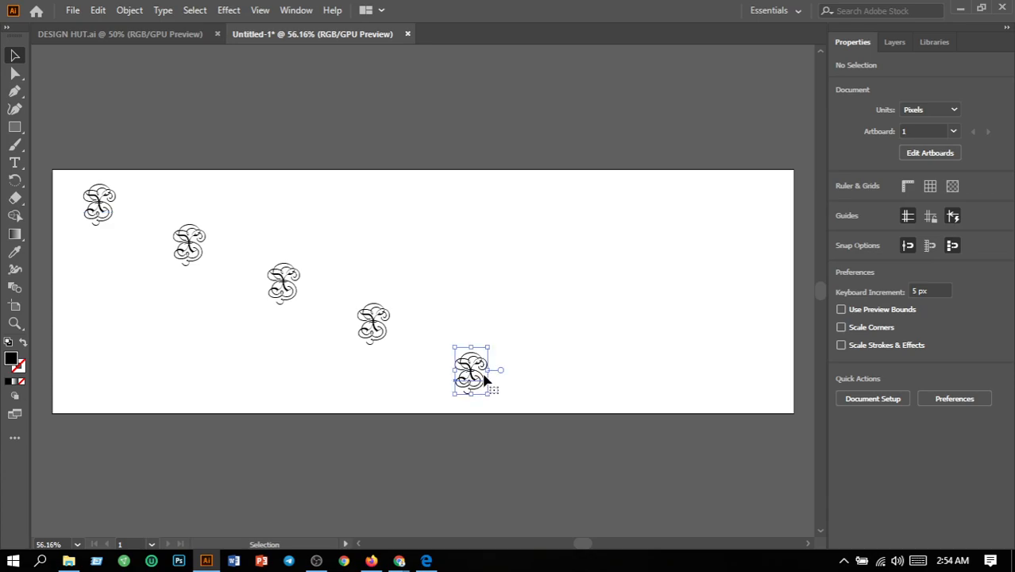
left_click_drag(469, 382, 465, 378)
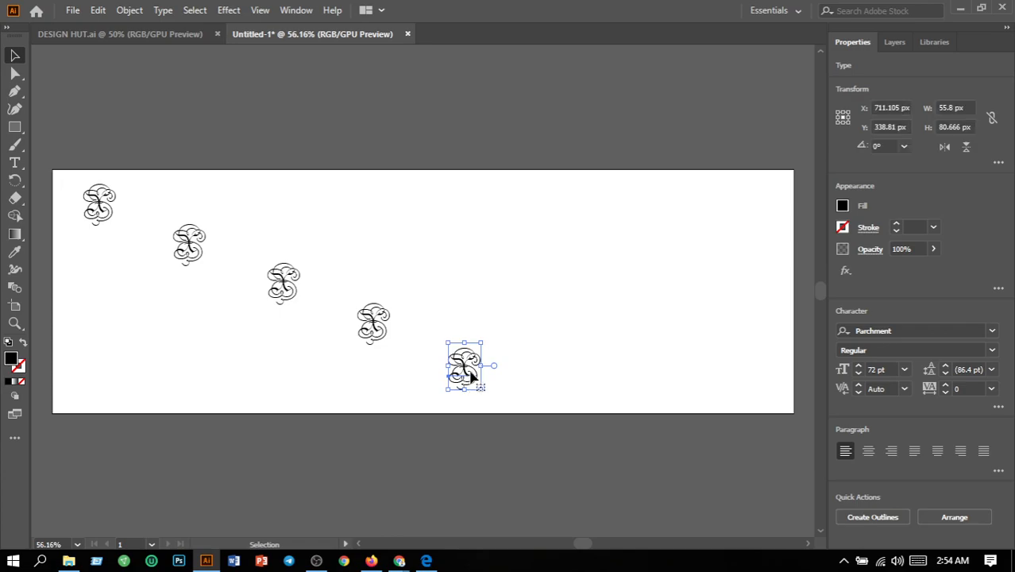
left_click(529, 381)
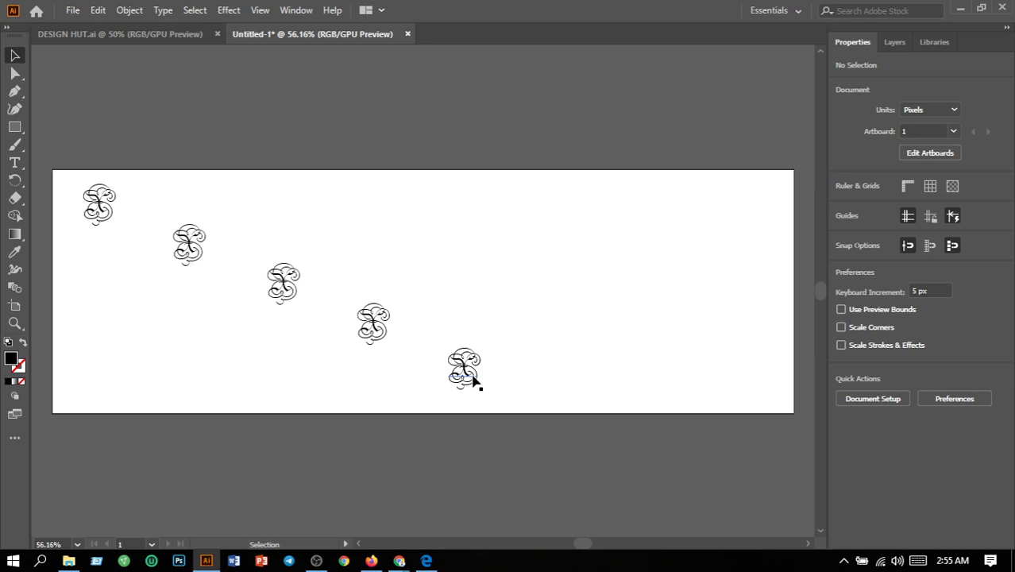
Select all five ornaments and nudge them down together to Y 212.81 px
left_click_drag(58, 170, 536, 379)
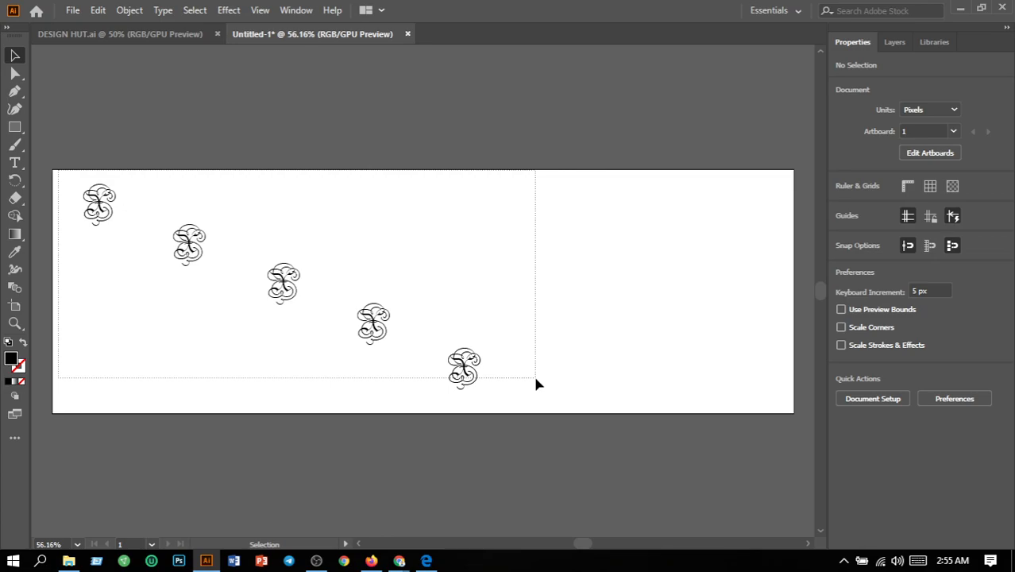
left_click_drag(536, 385, 536, 384)
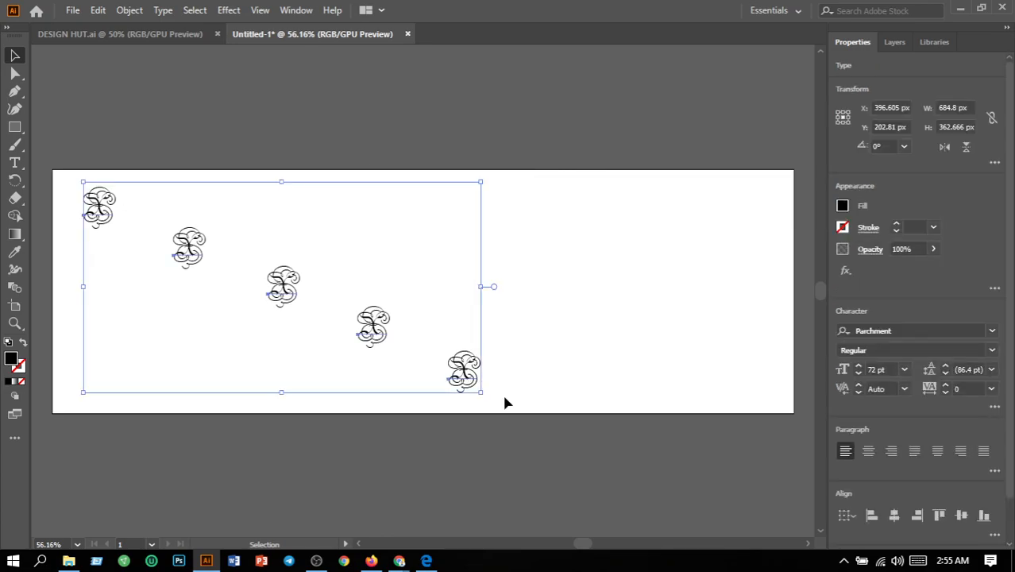
key("Down")
key("Down")
key("Down")
key("Down")
key("Down")
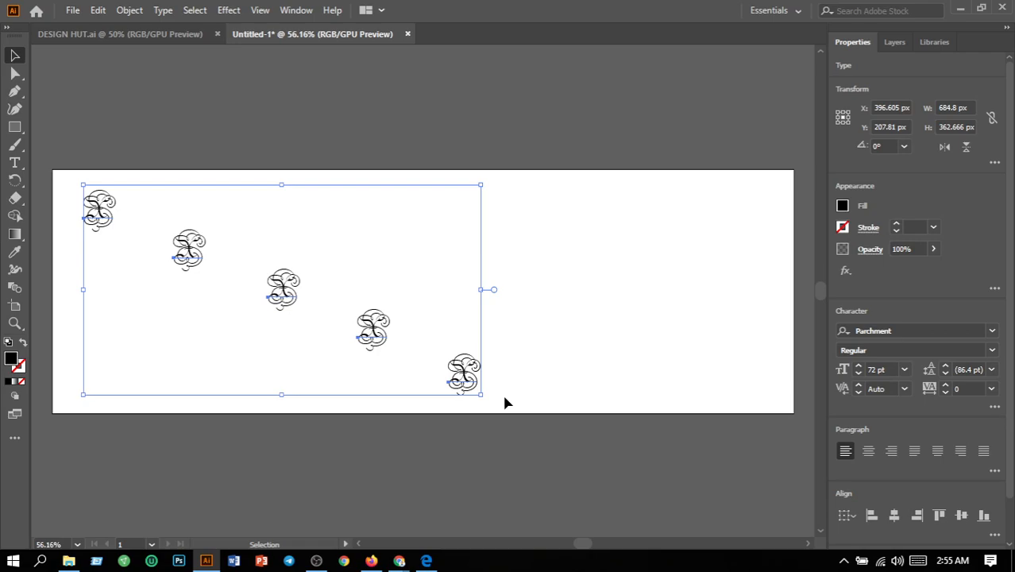
key("Down")
key("Down")
key("Down")
key("Down")
key("Down")
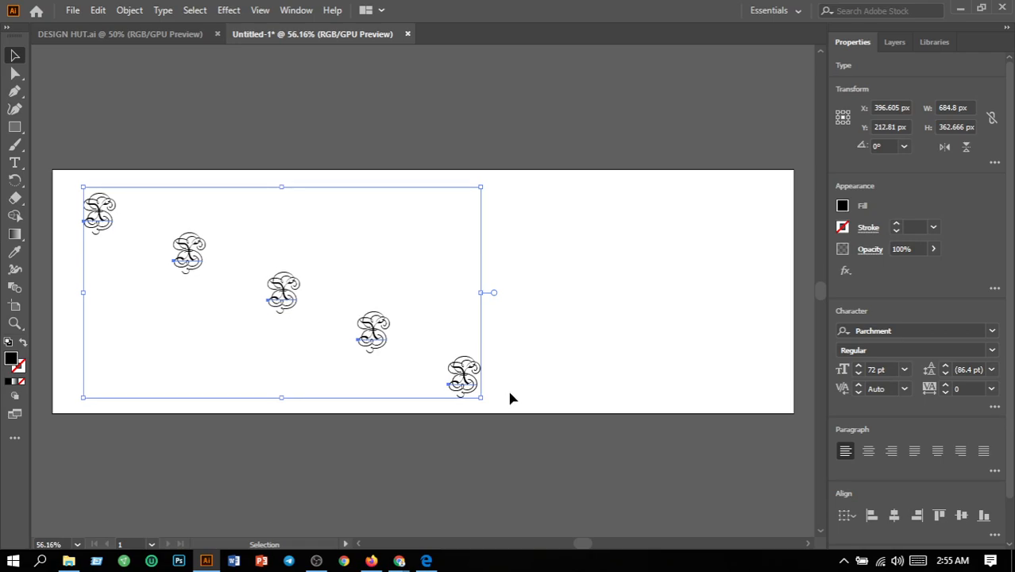
left_click(554, 383)
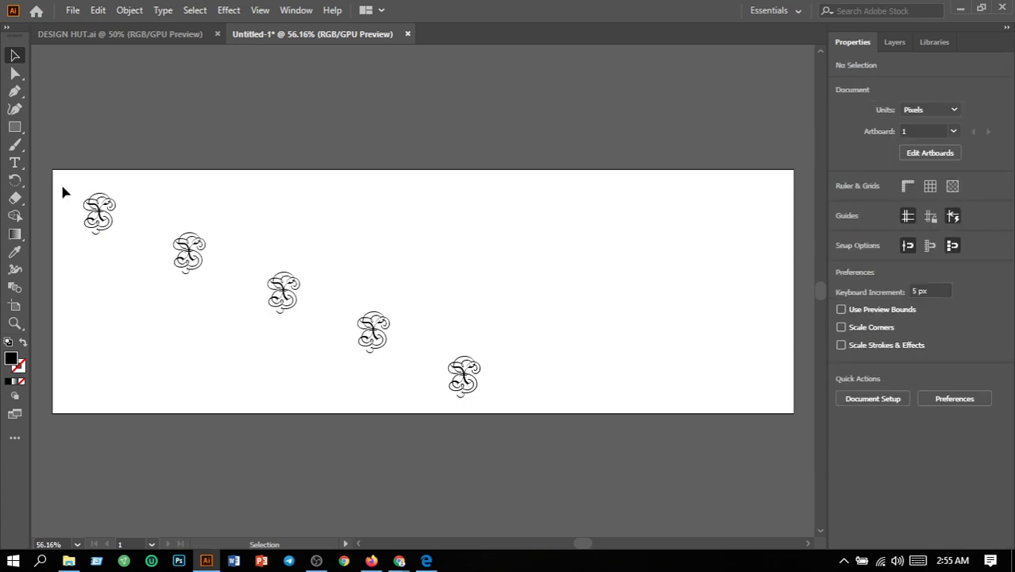
Duplicate the whole diagonal of five ornaments 329 px to the right at the same height
left_click_drag(63, 187, 662, 365)
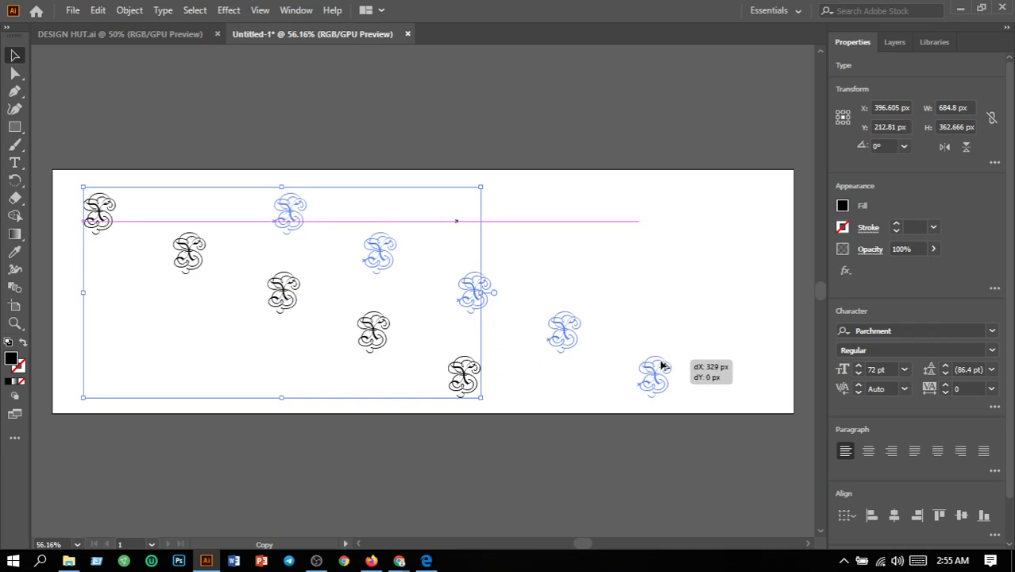
left_click_drag(662, 365, 662, 365)
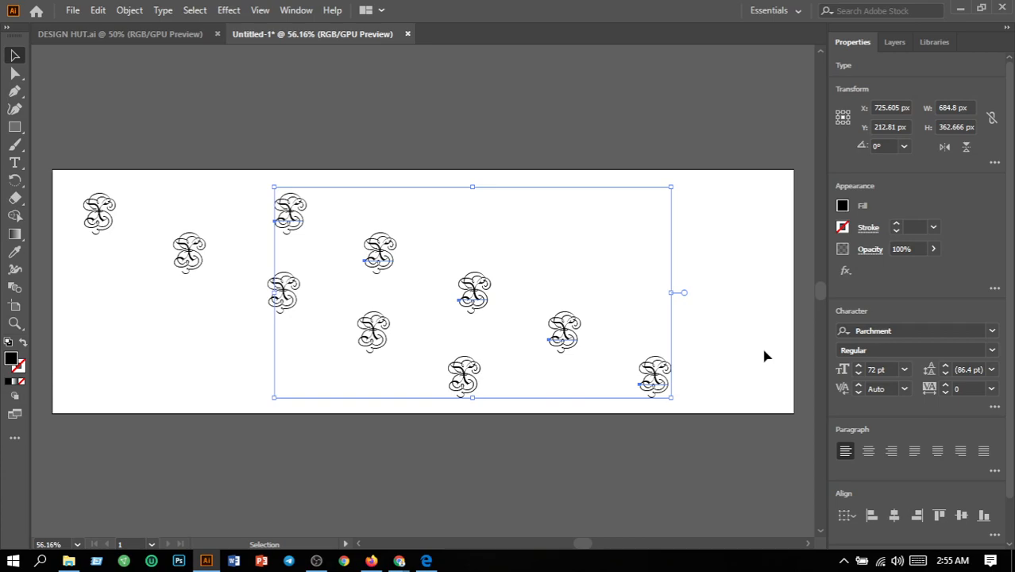
left_click(763, 357)
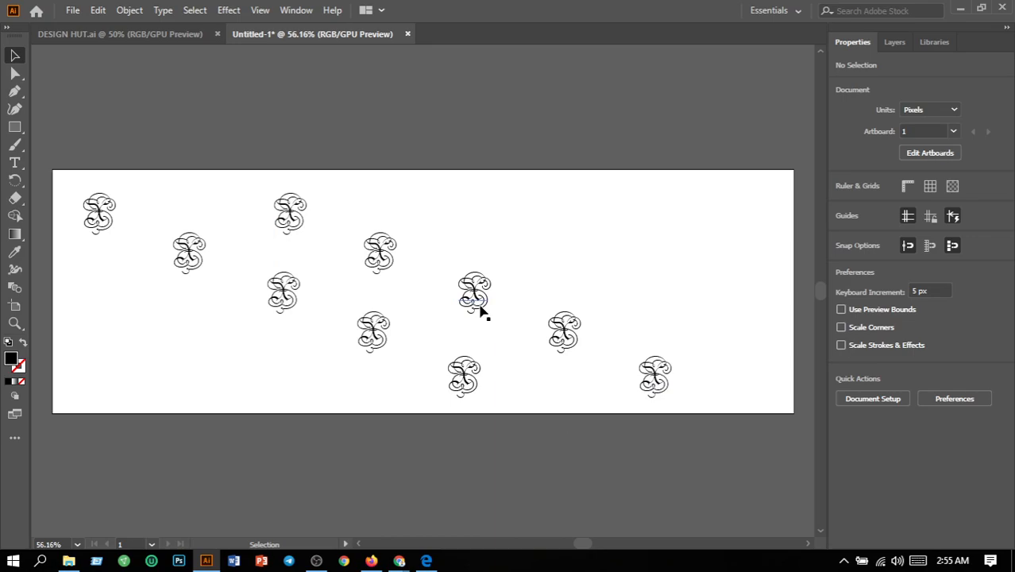
Copy the three lower ornaments of the first diagonal 319 px left and 4 px up into the empty lower-left area
left_click_drag(240, 183, 734, 392)
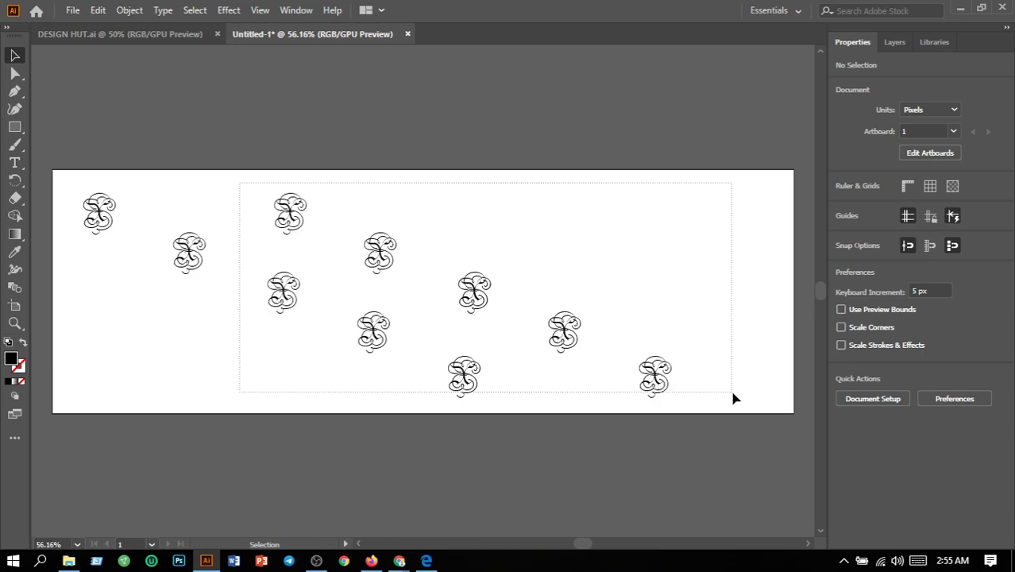
left_click_drag(735, 398, 737, 398)
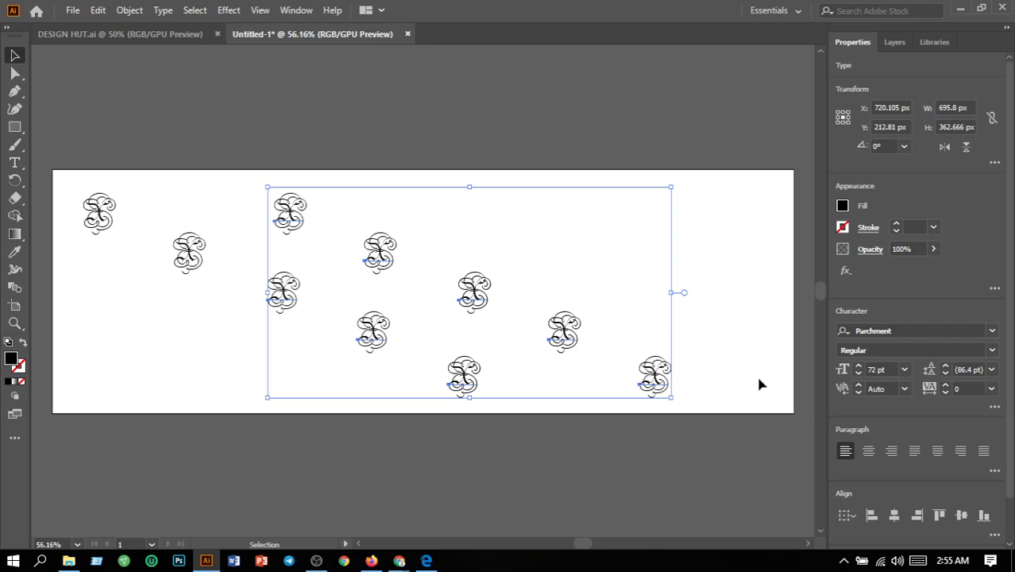
left_click_drag(265, 266, 447, 393)
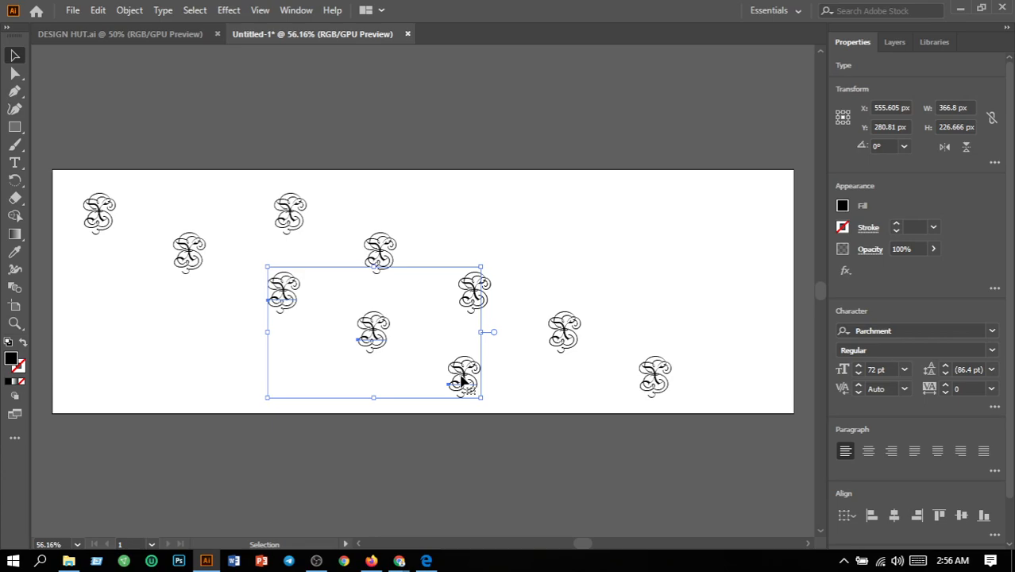
left_click_drag(463, 381, 313, 391)
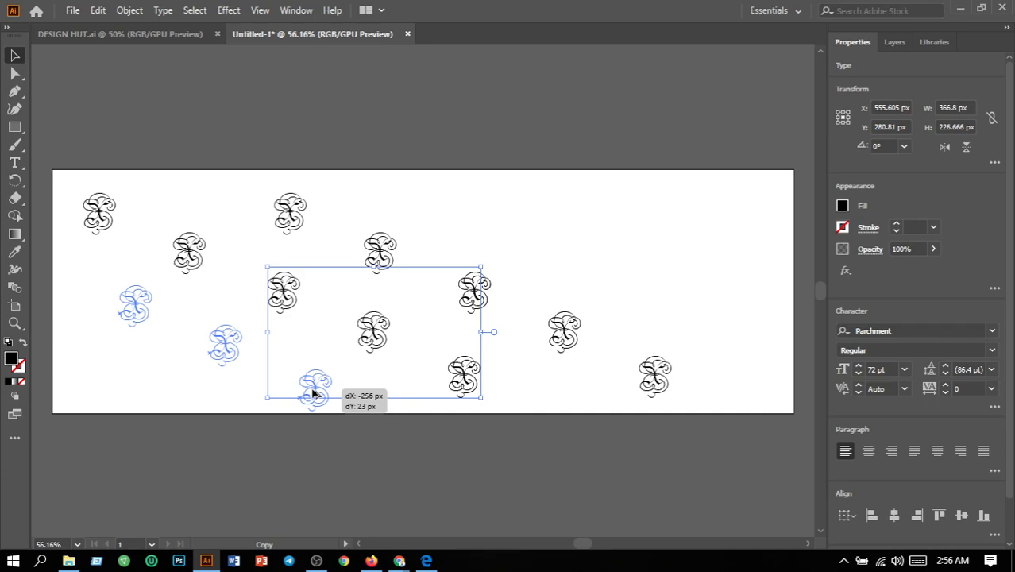
mouse_move(313, 392)
left_mouse_down()
mouse_move(314, 377)
mouse_move(304, 377)
left_mouse_up()
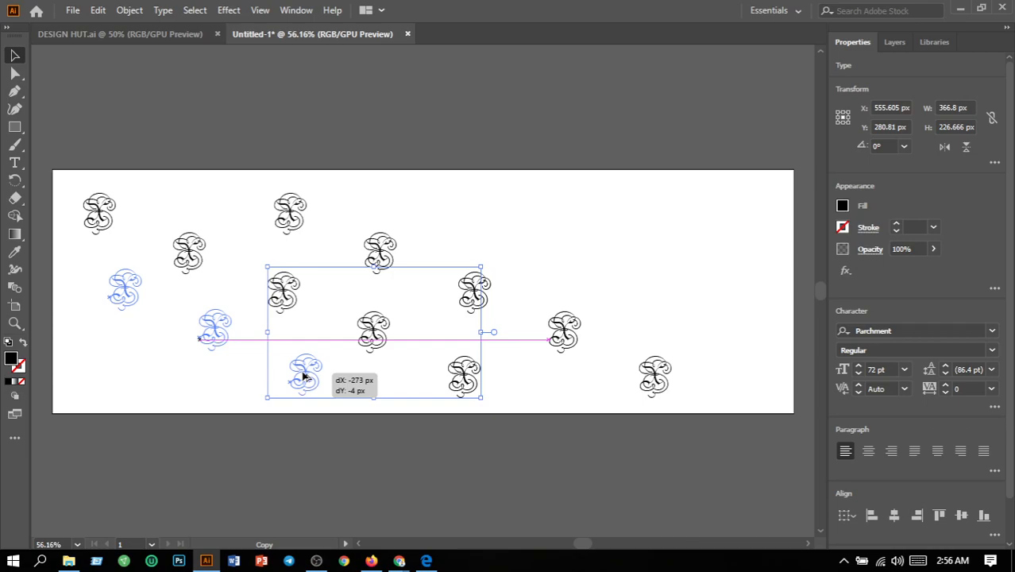
left_click_drag(304, 376, 278, 376)
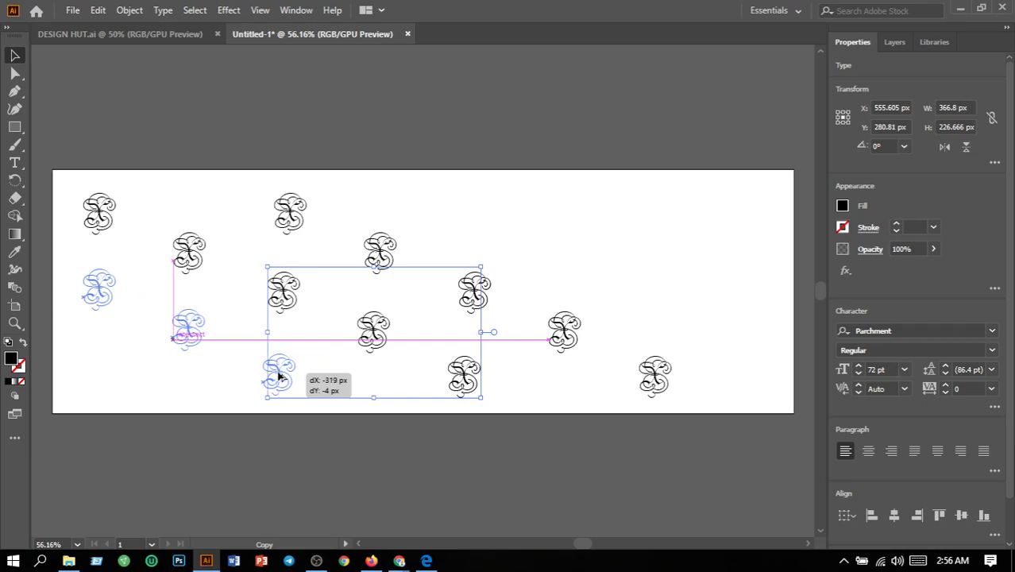
left_click_drag(278, 377, 278, 376)
left_click(381, 419)
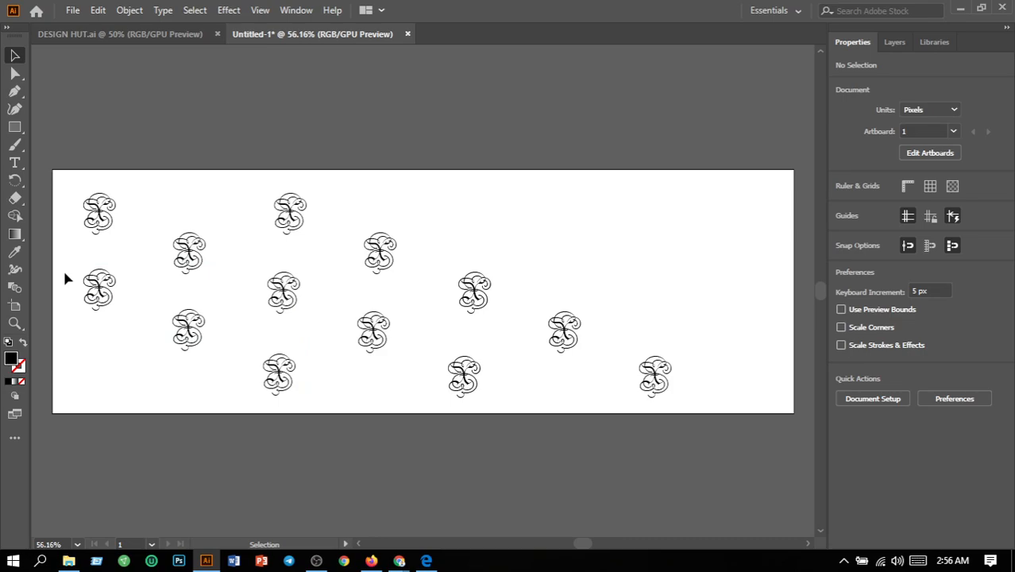
Copy the three lower-left ornaments 648 px right and 132 px up, aligned with the top row and the second diagonal
left_click_drag(57, 292, 267, 404)
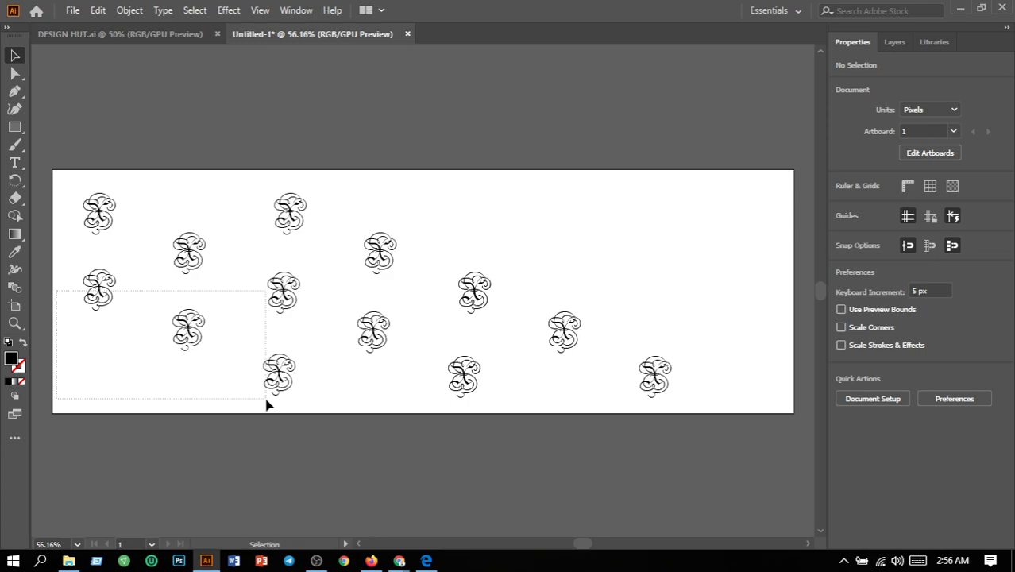
left_click_drag(278, 373, 746, 341)
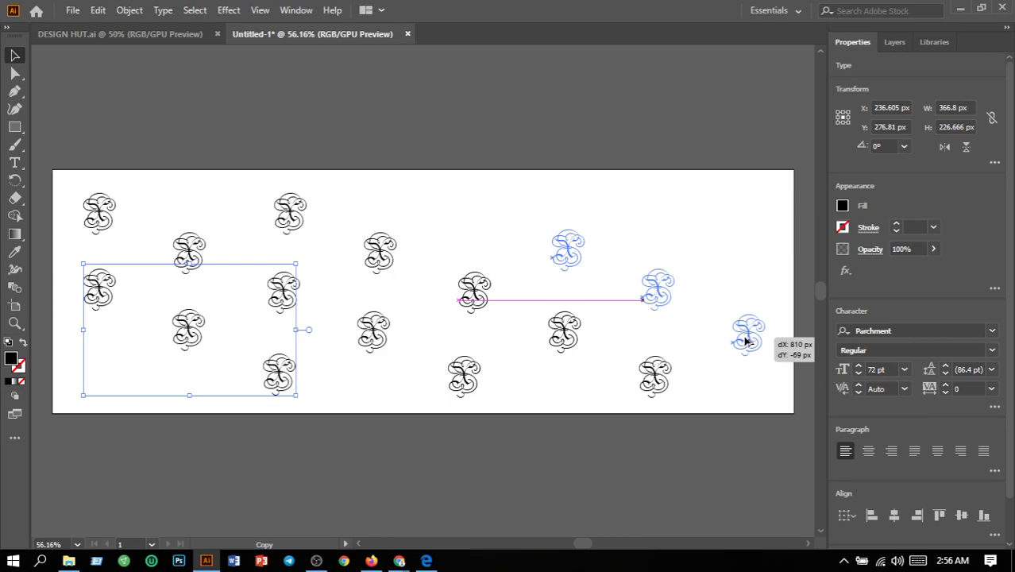
left_click_drag(746, 342, 683, 316)
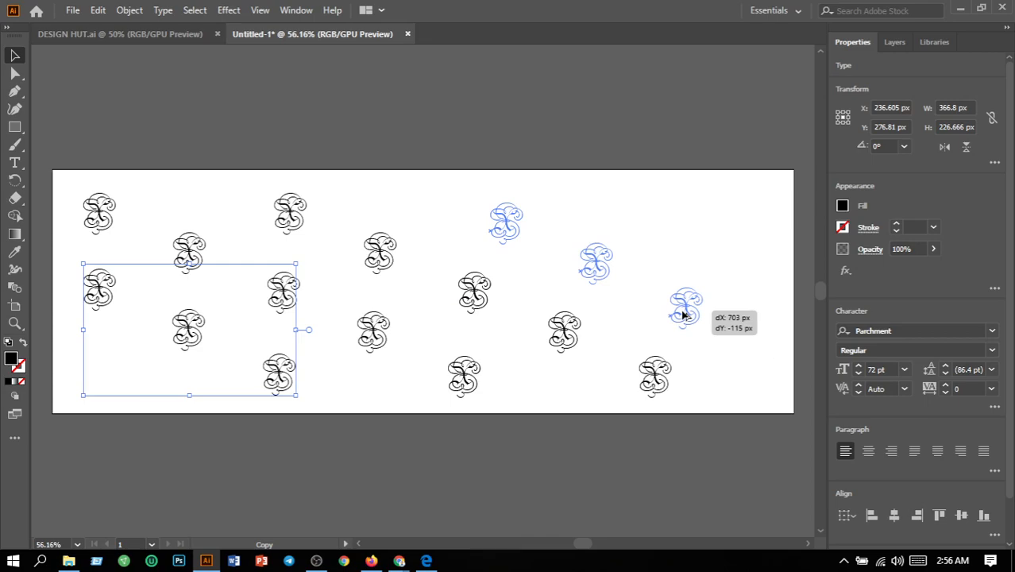
left_click_drag(683, 315, 650, 307)
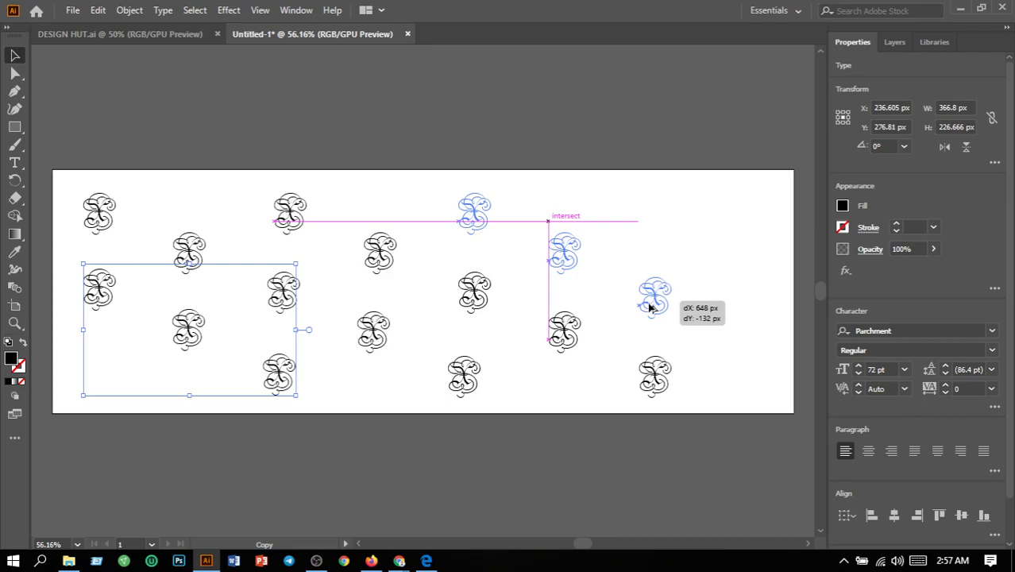
left_click_drag(649, 307, 649, 306)
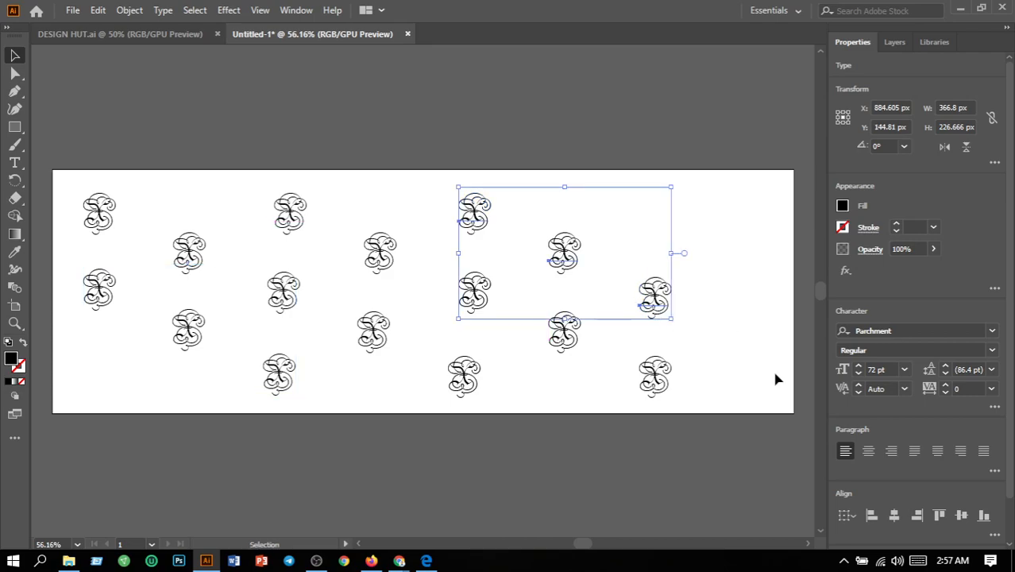
Move the entire ornament pattern right to about X 640.6 px, centring it horizontally on the banner
left_click(755, 432)
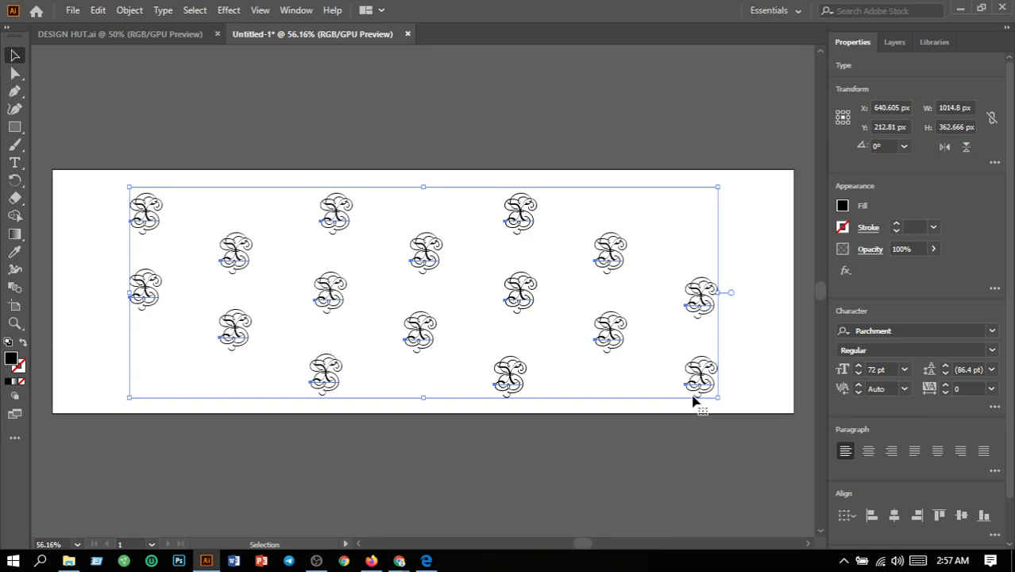
left_click(693, 401)
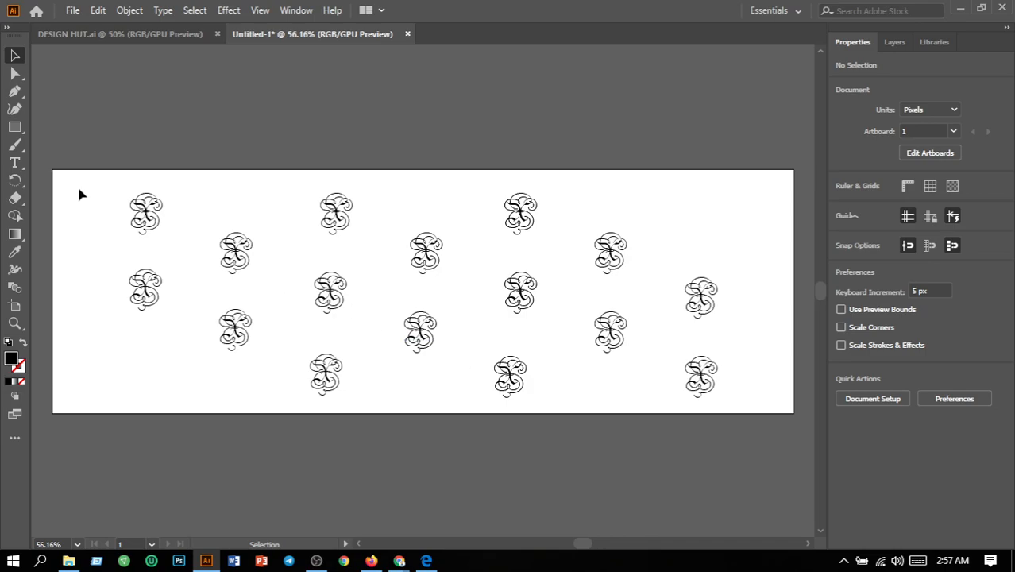
Fill all the ornaments with yellow FFDA03 and set their opacity to 42%
left_click_drag(78, 189, 755, 406)
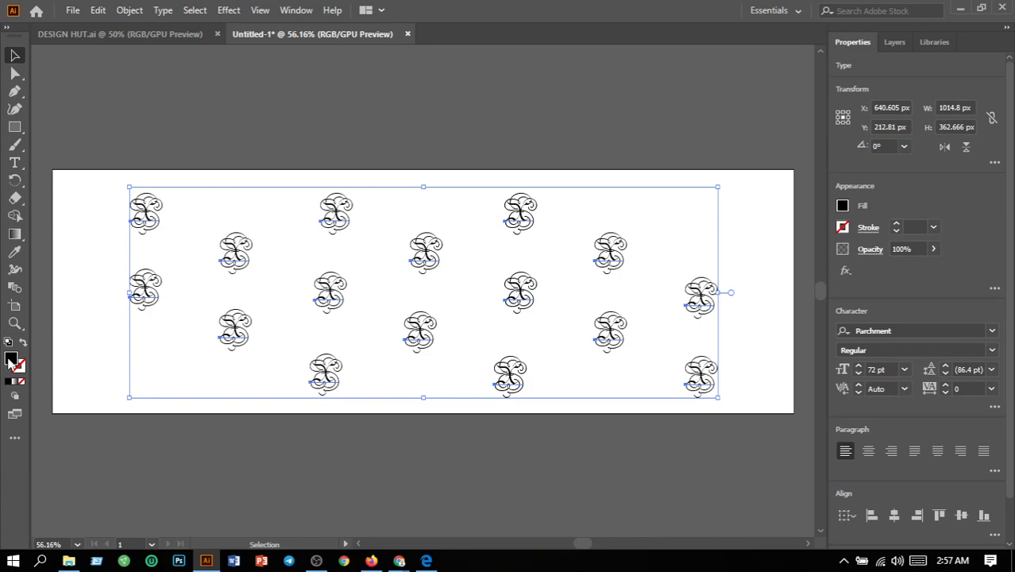
double_click(11, 359)
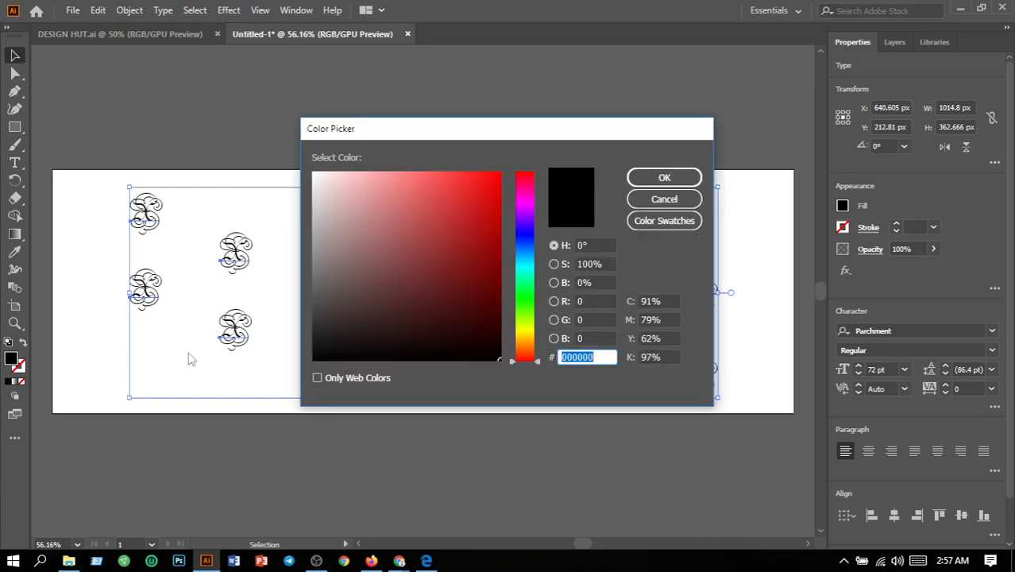
left_click(525, 333)
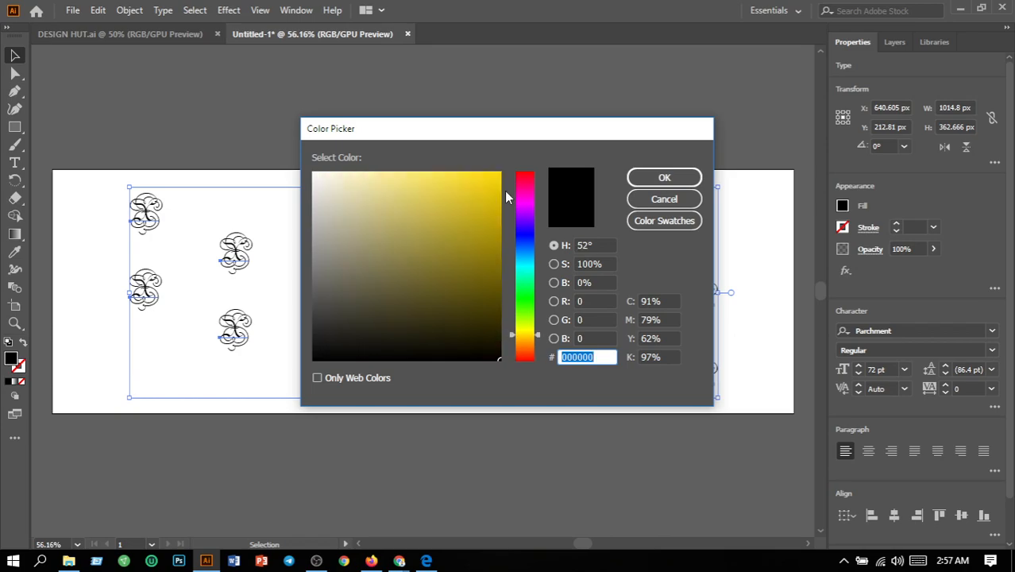
left_click(499, 174)
left_click(664, 177)
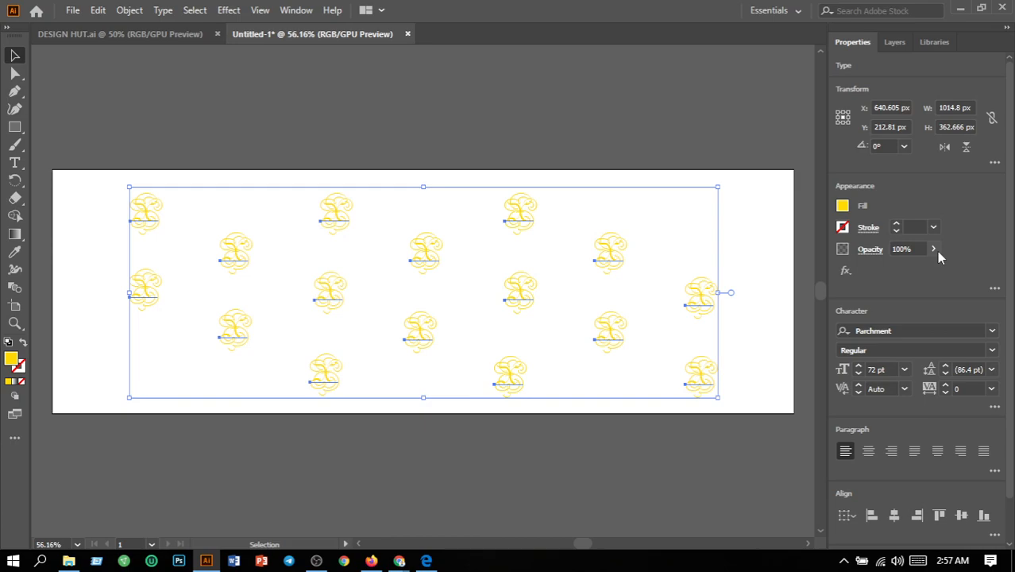
left_click(545, 514)
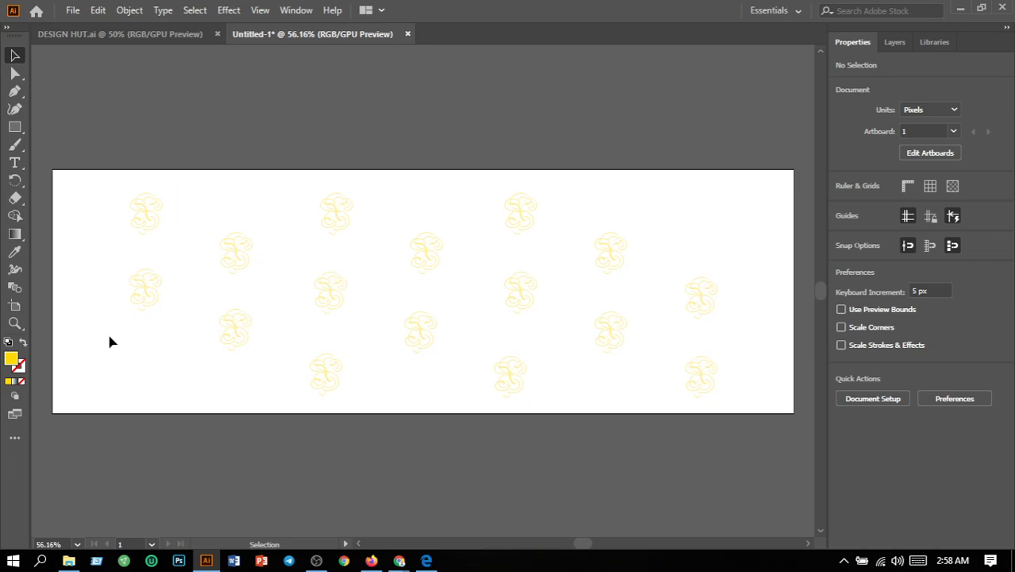
Change the fill of all the ornaments to blue 062AFF and deselect them
scroll(343, 242, "up", 1)
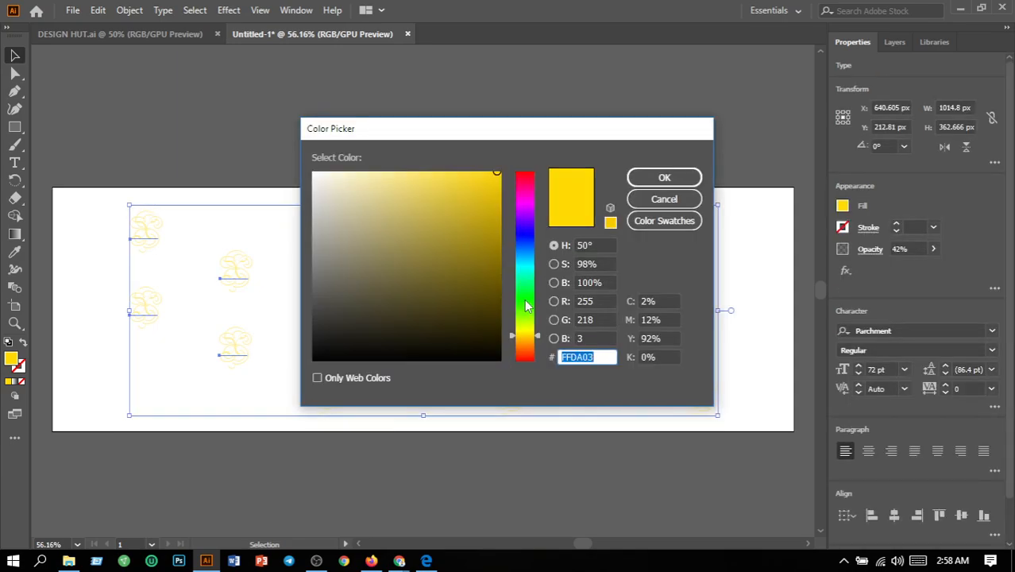
left_click(525, 239)
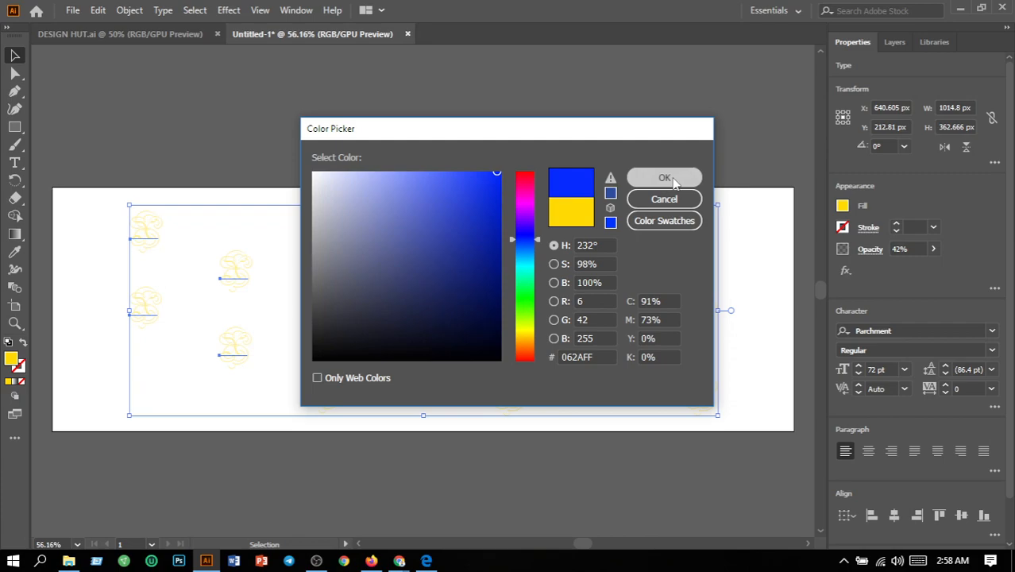
left_click(664, 178)
left_click(221, 354)
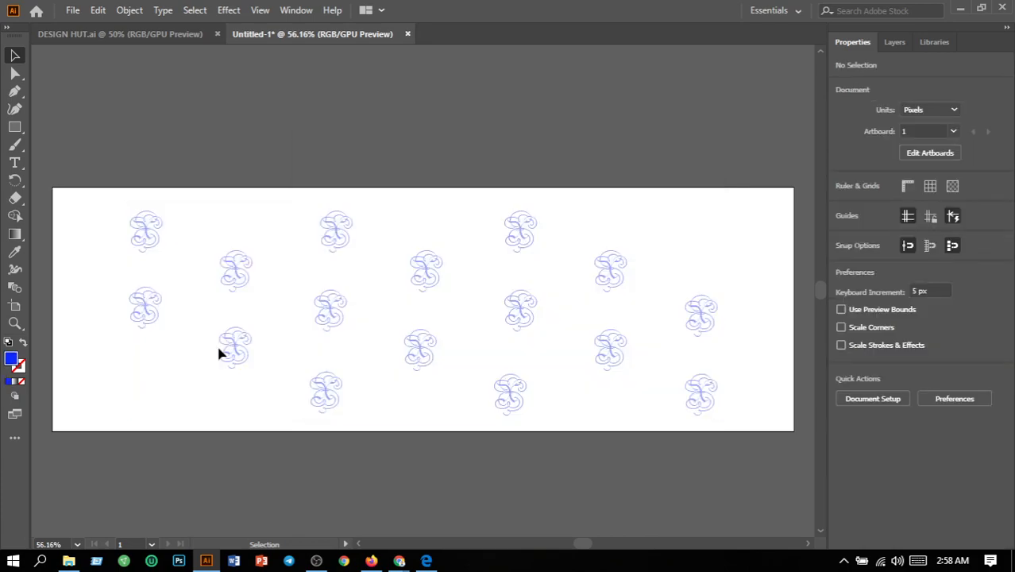